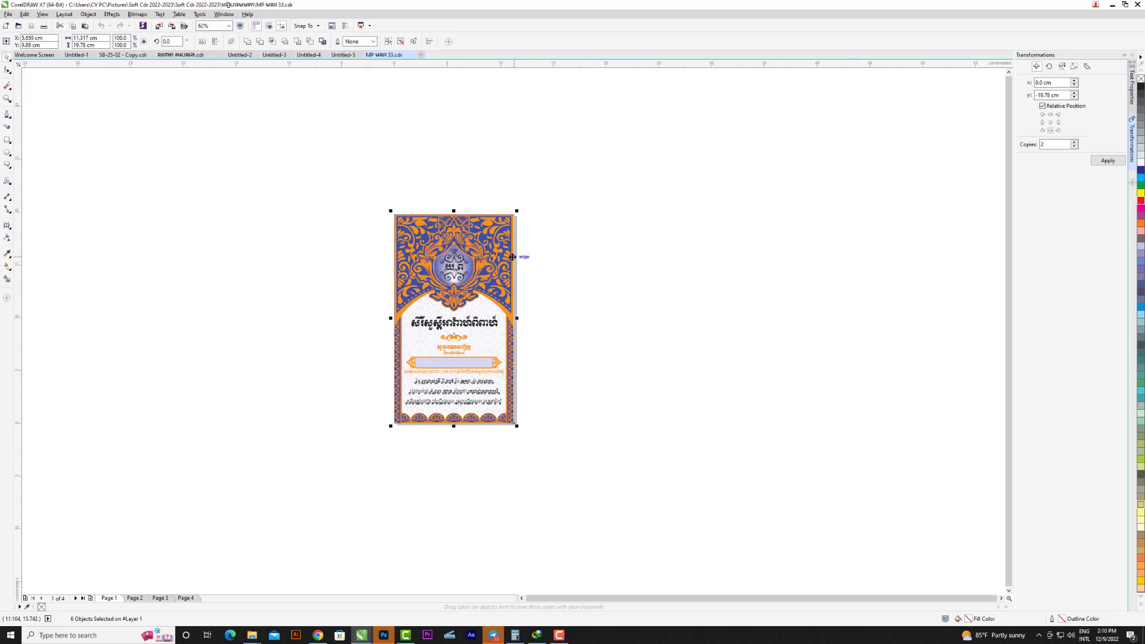
# Try a JPEG export of the selected invitation card with the color mode set to RGB Color (24-bit), and cancel it.
pyautogui.scroll(2, 512, 256)
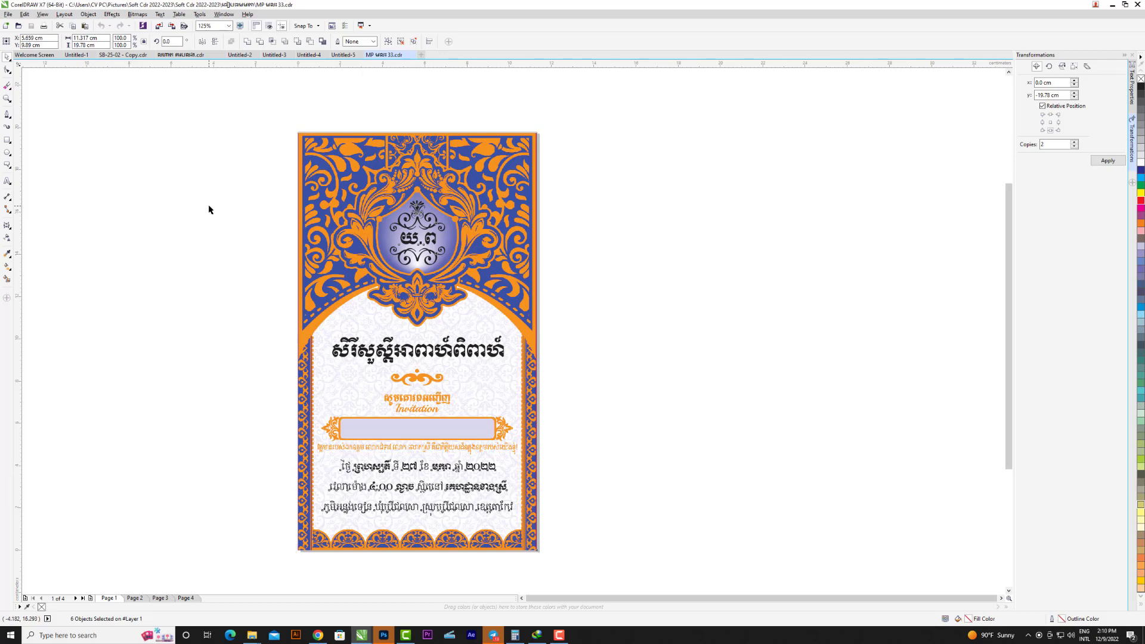
pyautogui.moveTo(263, 109); pyautogui.dragTo(587, 579)
pyautogui.hotkey('ctrl', 'e')
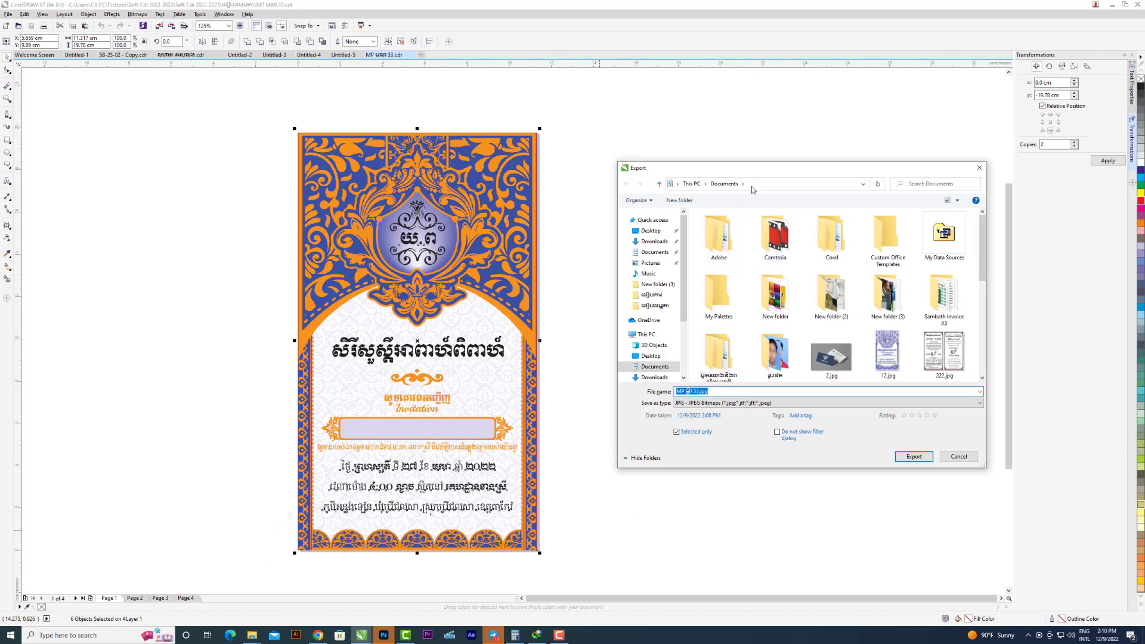
pyautogui.moveTo(756, 171); pyautogui.dragTo(633, 133)
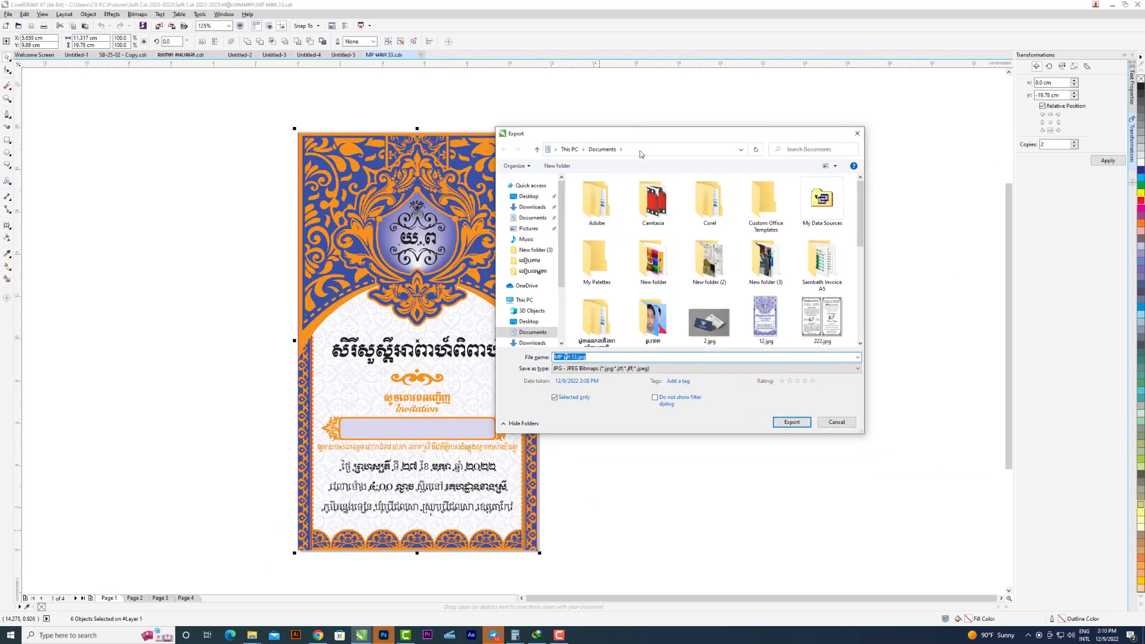
pyautogui.click(791, 419)
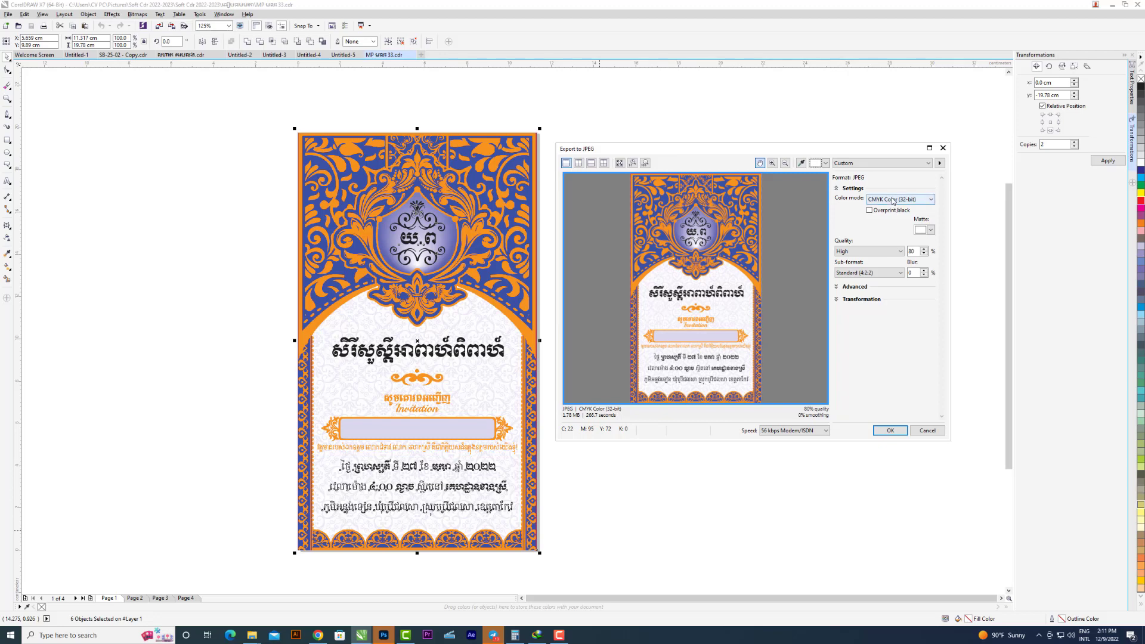
pyautogui.click(894, 199)
pyautogui.click(887, 215)
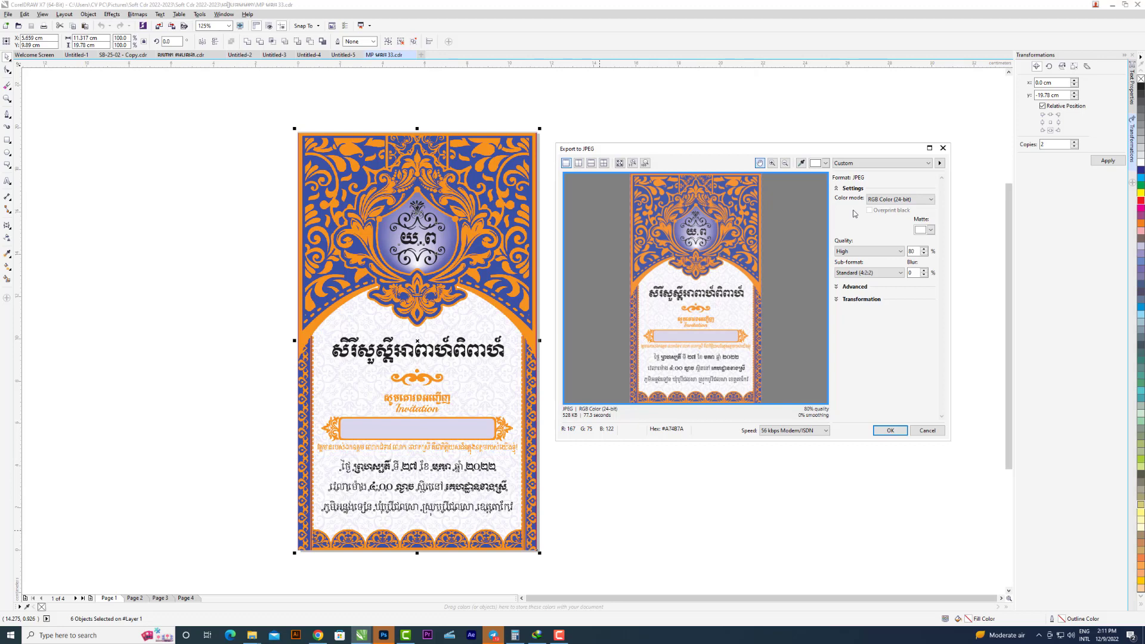
pyautogui.click(896, 200)
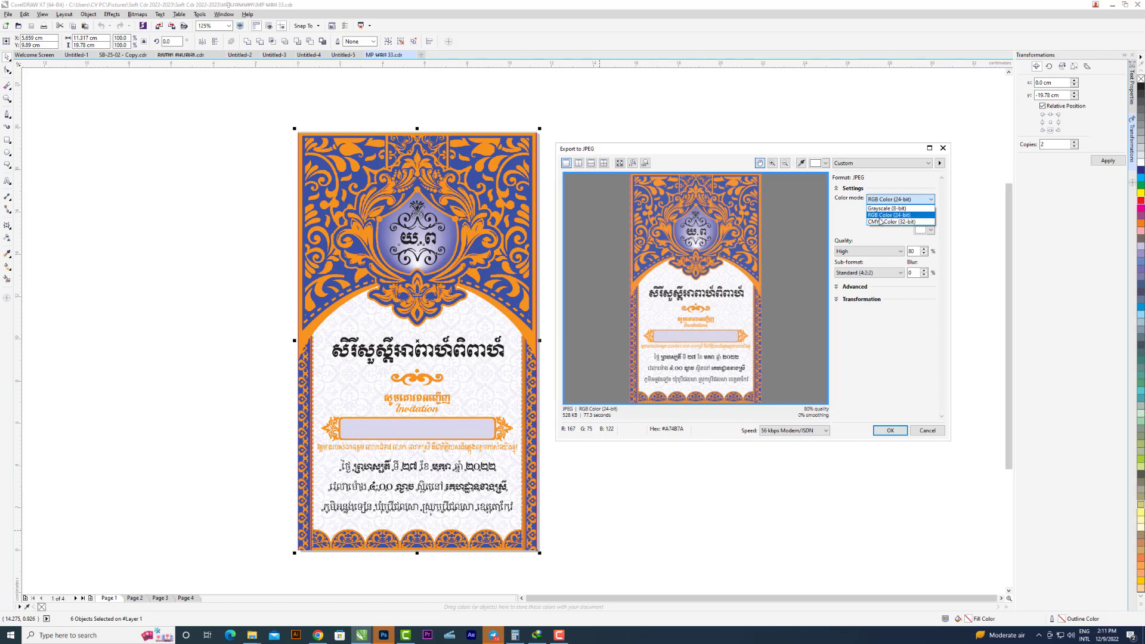
pyautogui.click(880, 222)
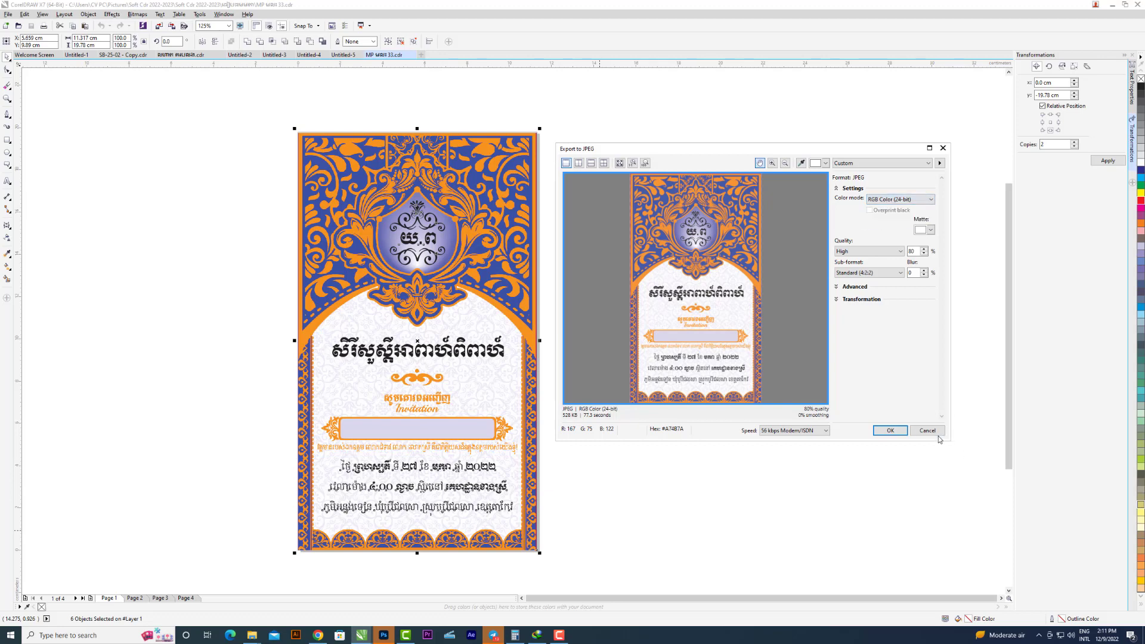
pyautogui.click(934, 431)
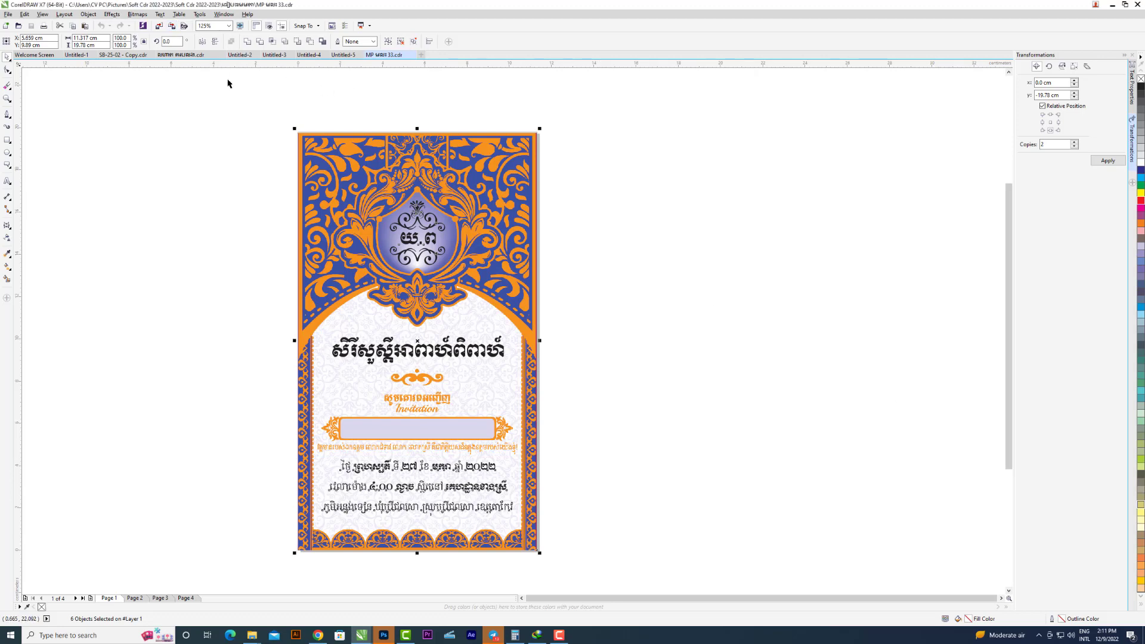
# Bring up the card's JPEG export settings again, switch the color mode to RGB Color (24-bit), and cancel.
pyautogui.click(183, 25)
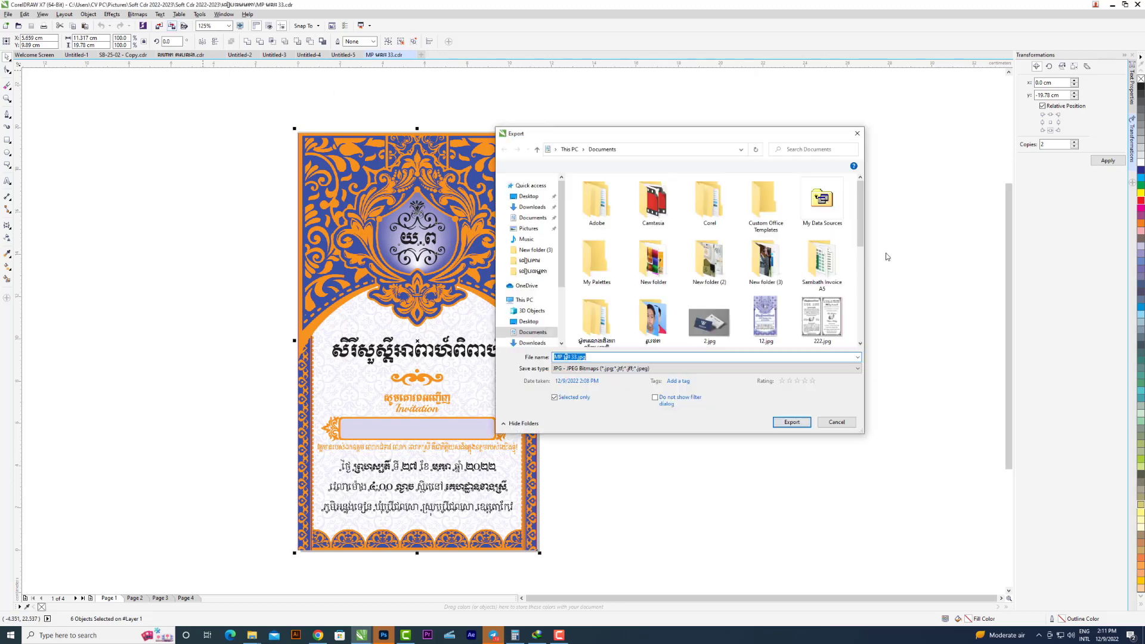
pyautogui.click(792, 421)
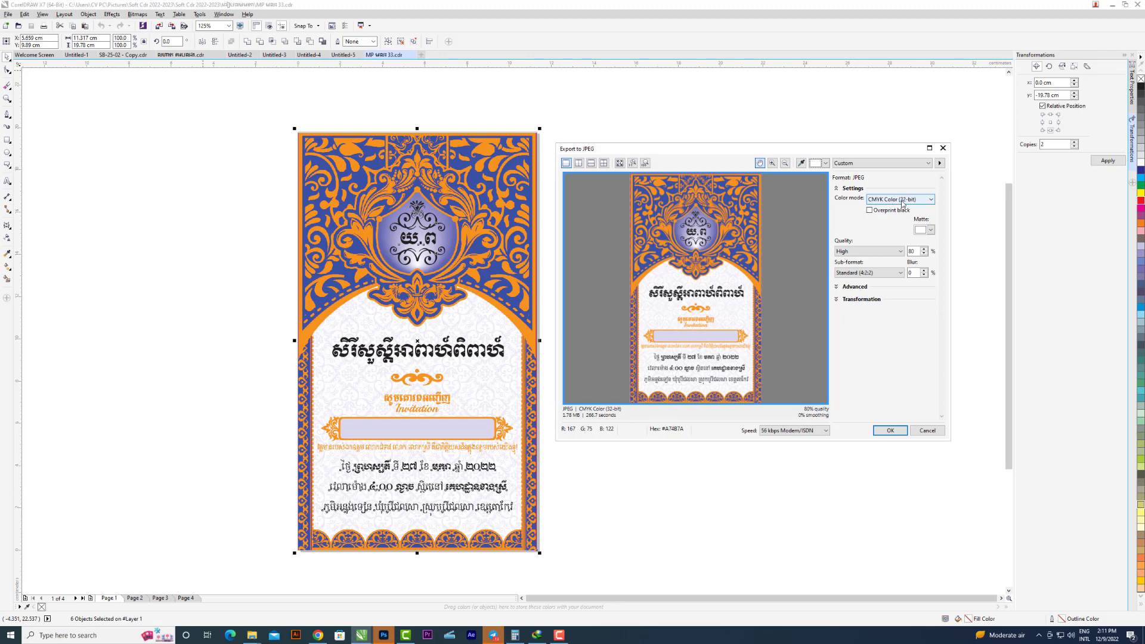
pyautogui.click(894, 200)
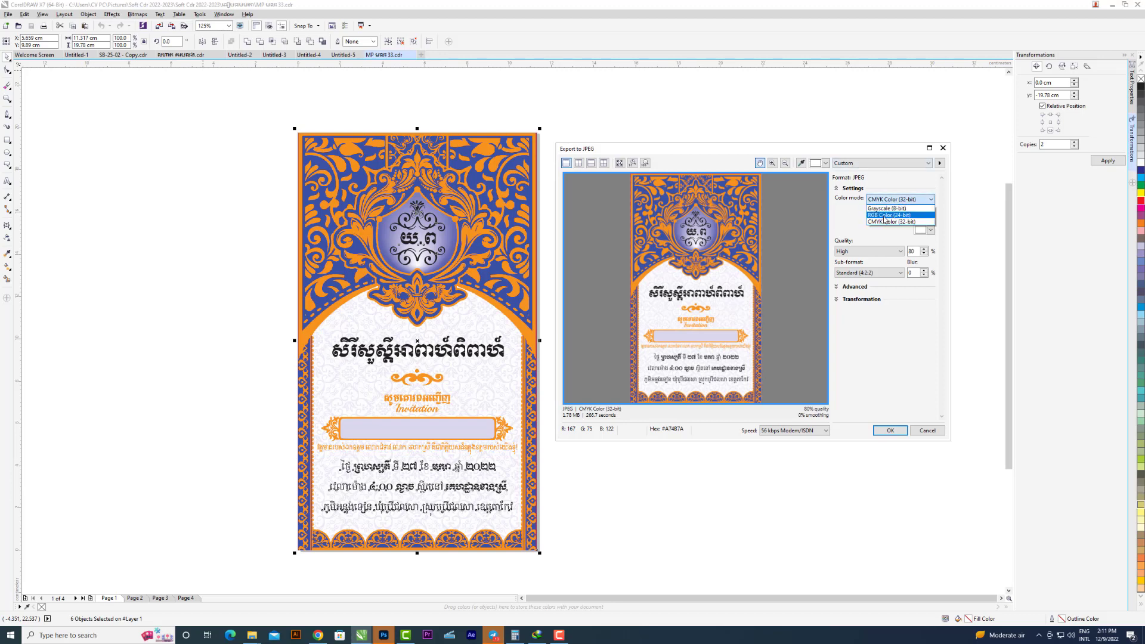
pyautogui.click(885, 215)
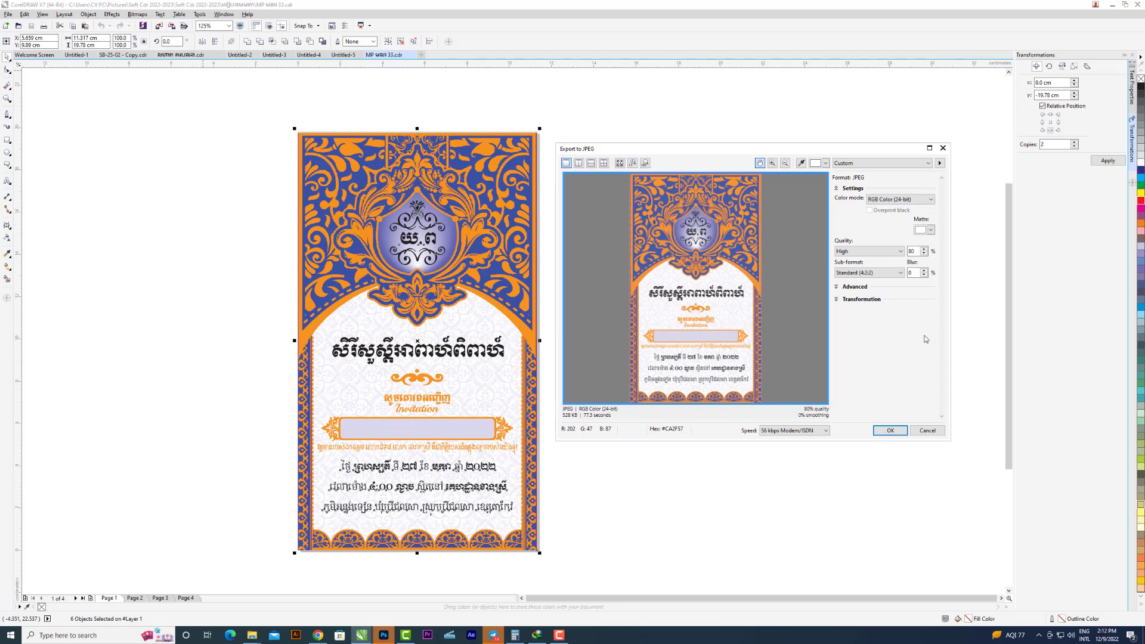
pyautogui.click(927, 430)
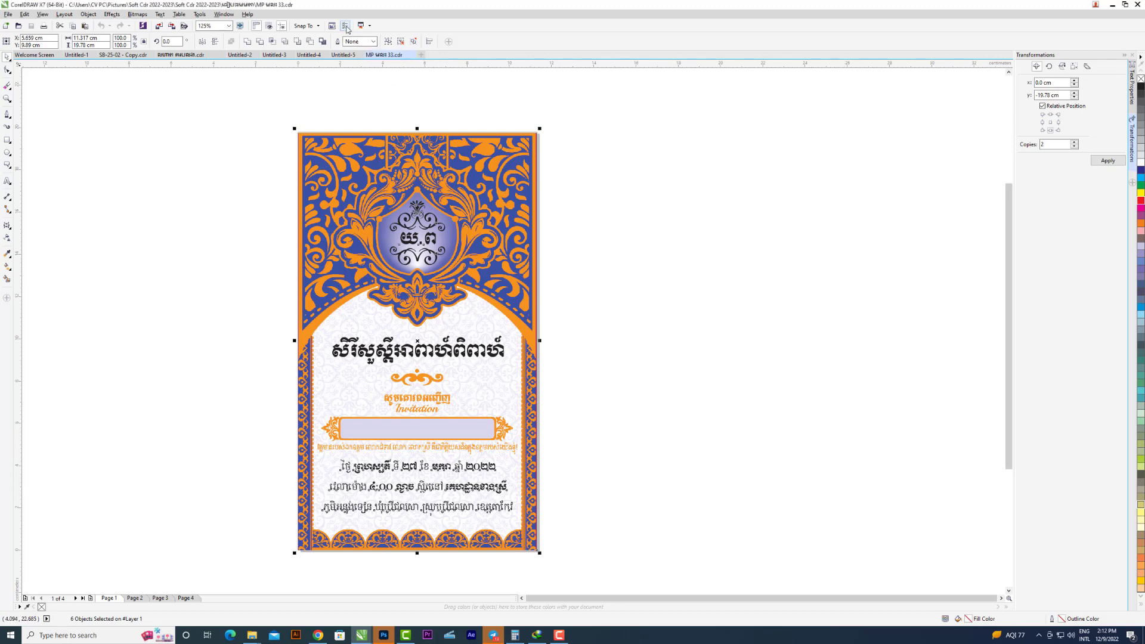
# Deselect the card and open the program's Options dialog, placing it beside the design.
pyautogui.click(647, 131)
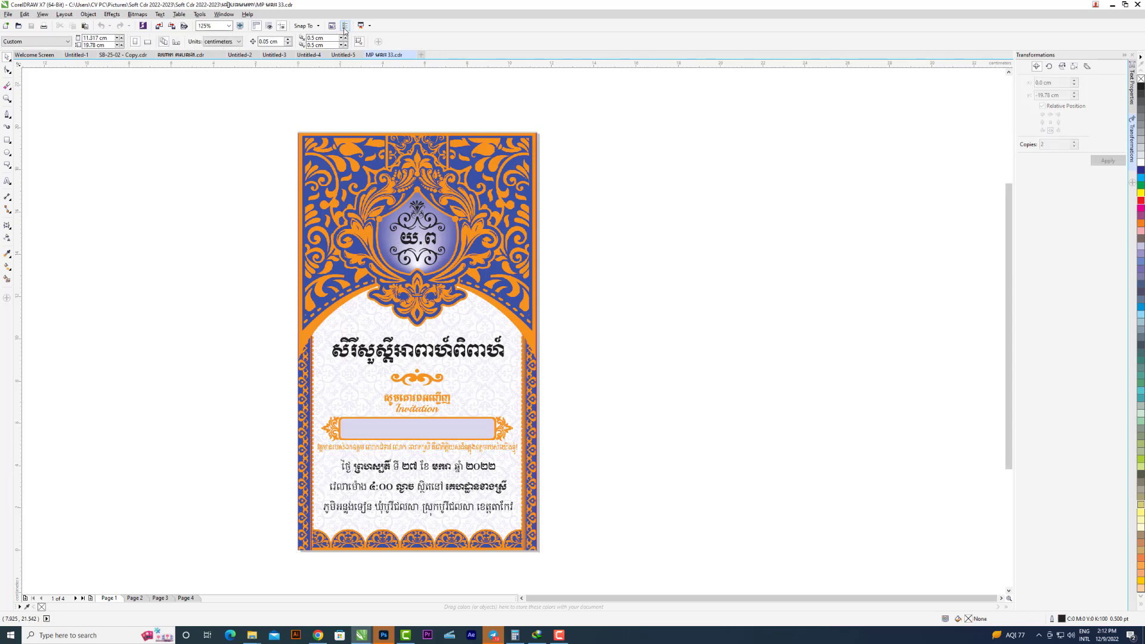
pyautogui.click(199, 15)
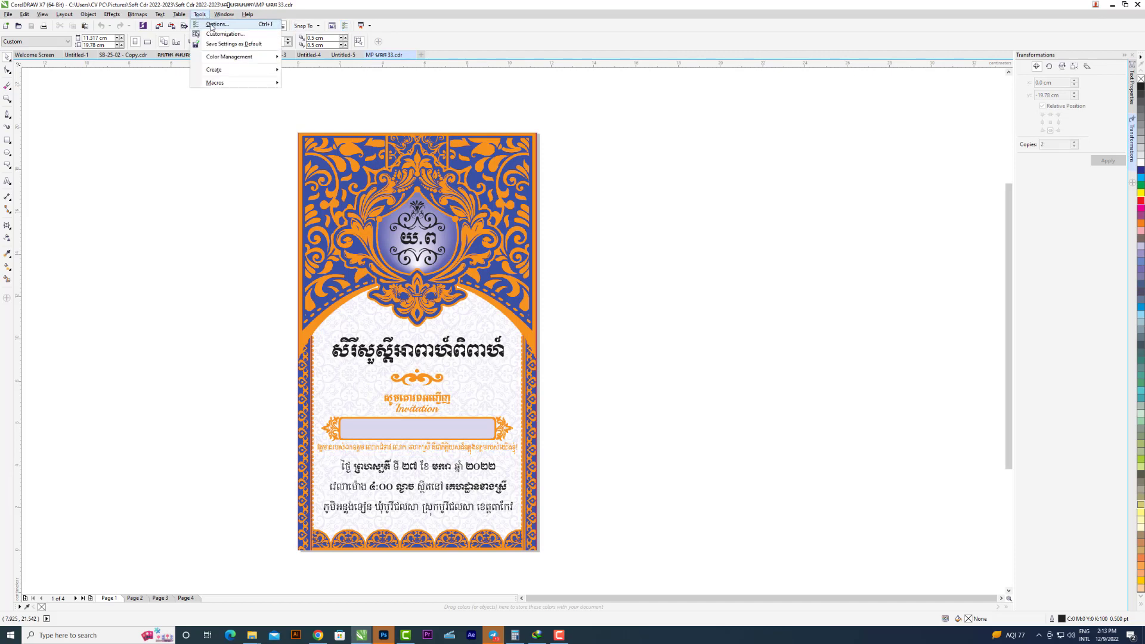
pyautogui.click(706, 149)
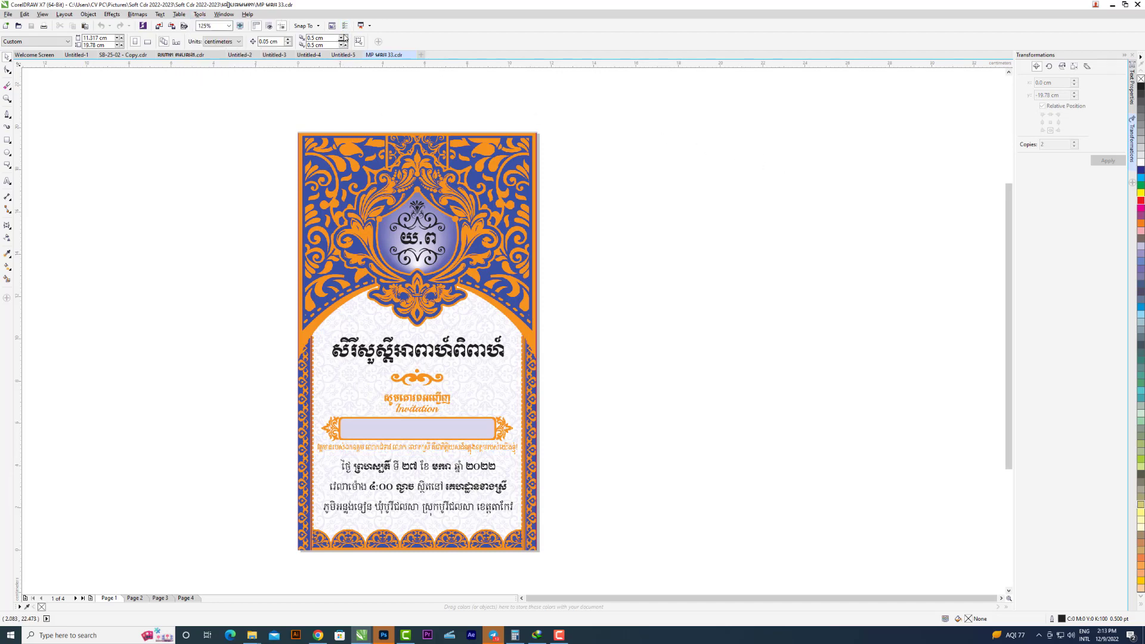
pyautogui.click(344, 27)
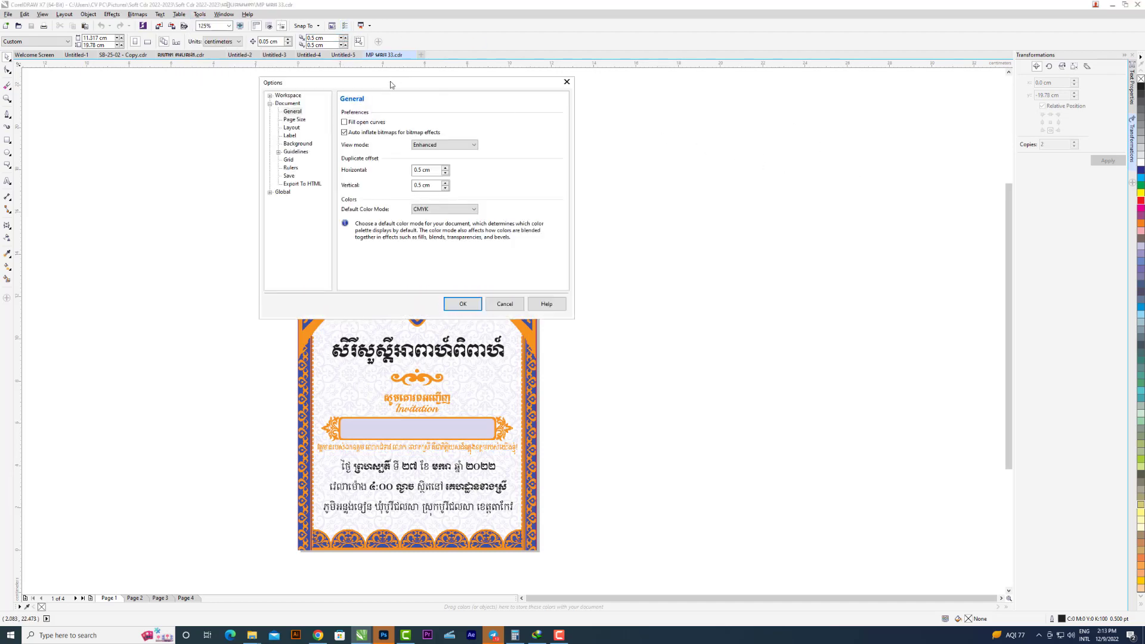
pyautogui.moveTo(390, 81); pyautogui.dragTo(767, 106)
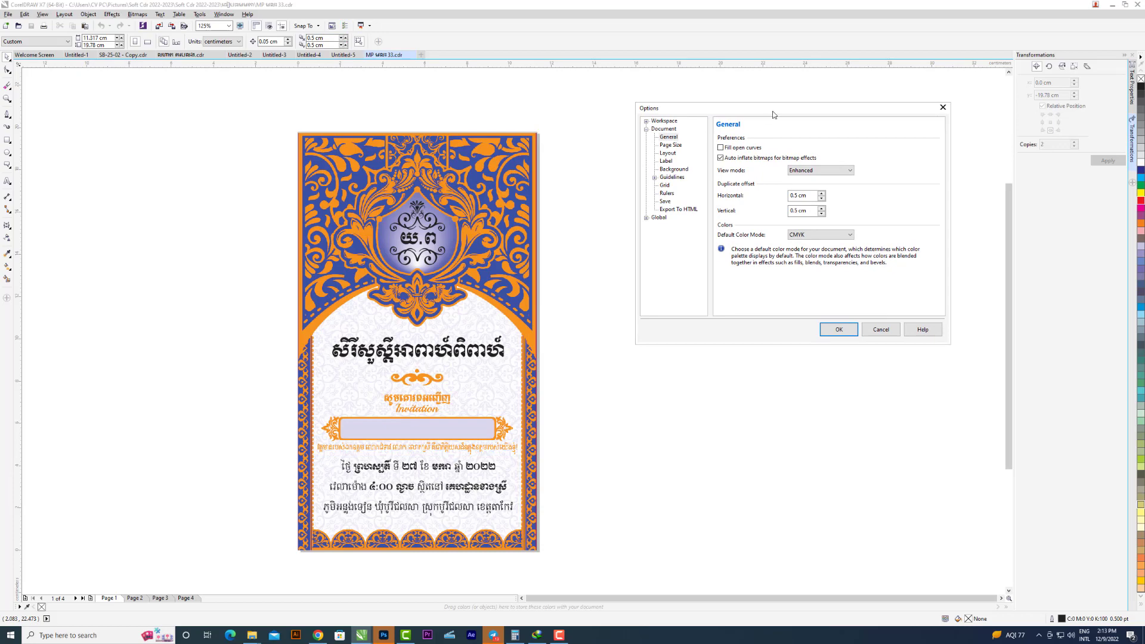
# Examine the Workspace, Document and Global option categories and list the Document subcategories.
pyautogui.click(646, 129)
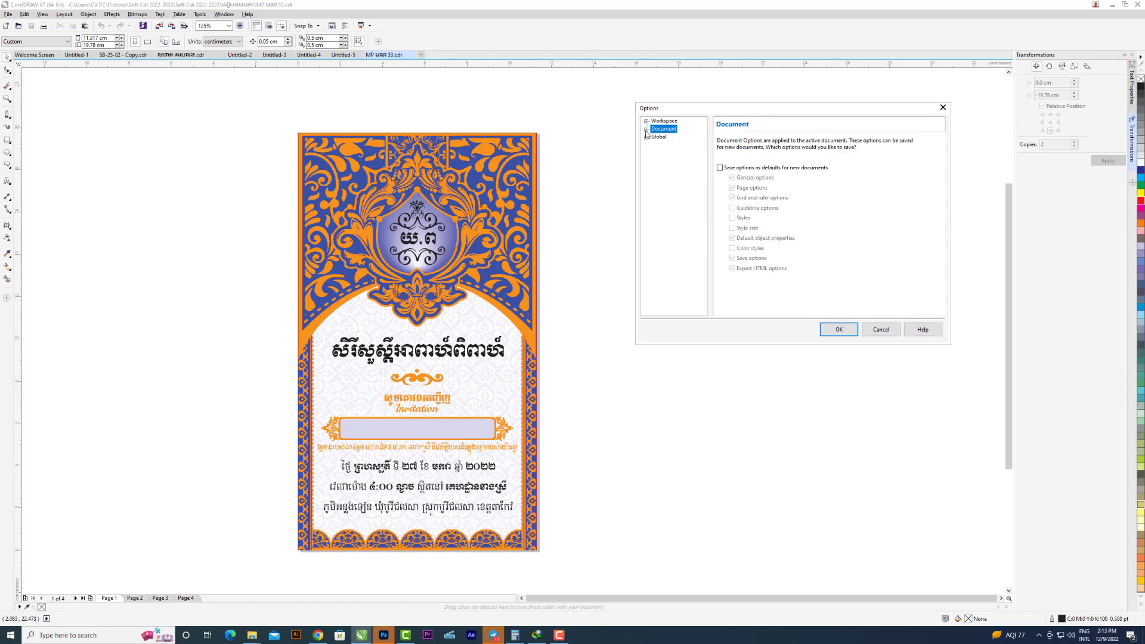
pyautogui.click(657, 122)
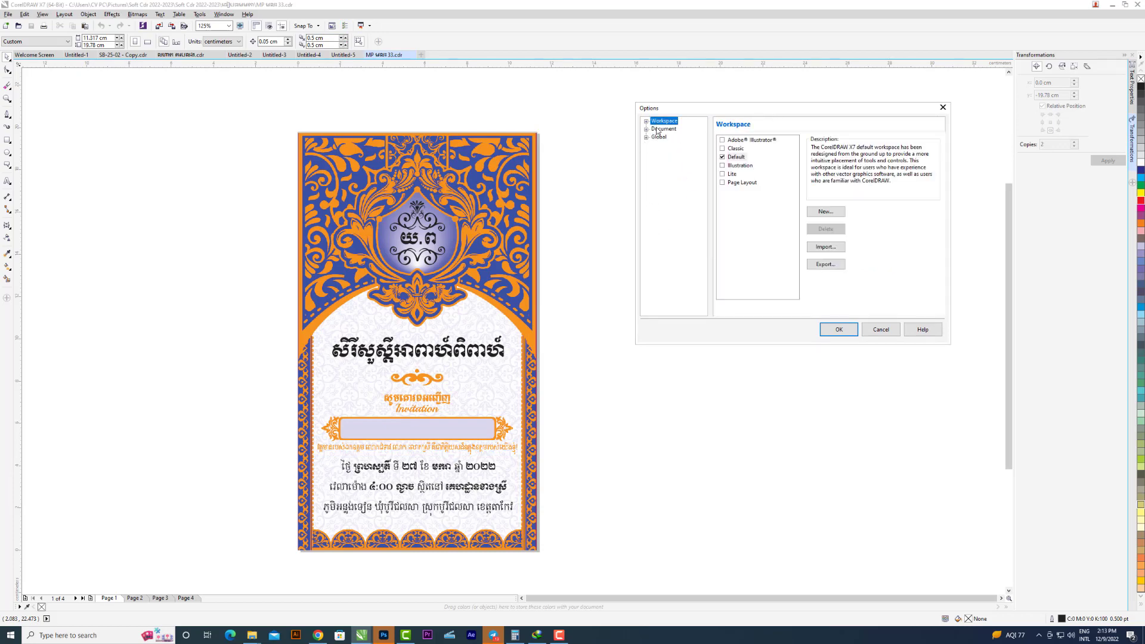
pyautogui.click(661, 129)
pyautogui.click(658, 137)
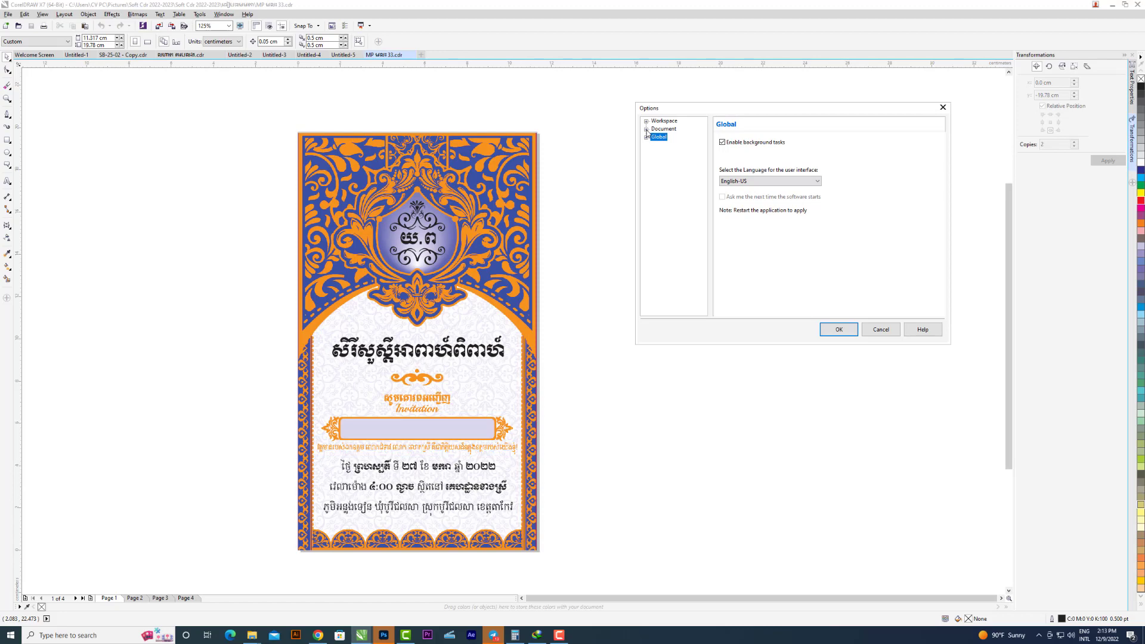
pyautogui.click(667, 129)
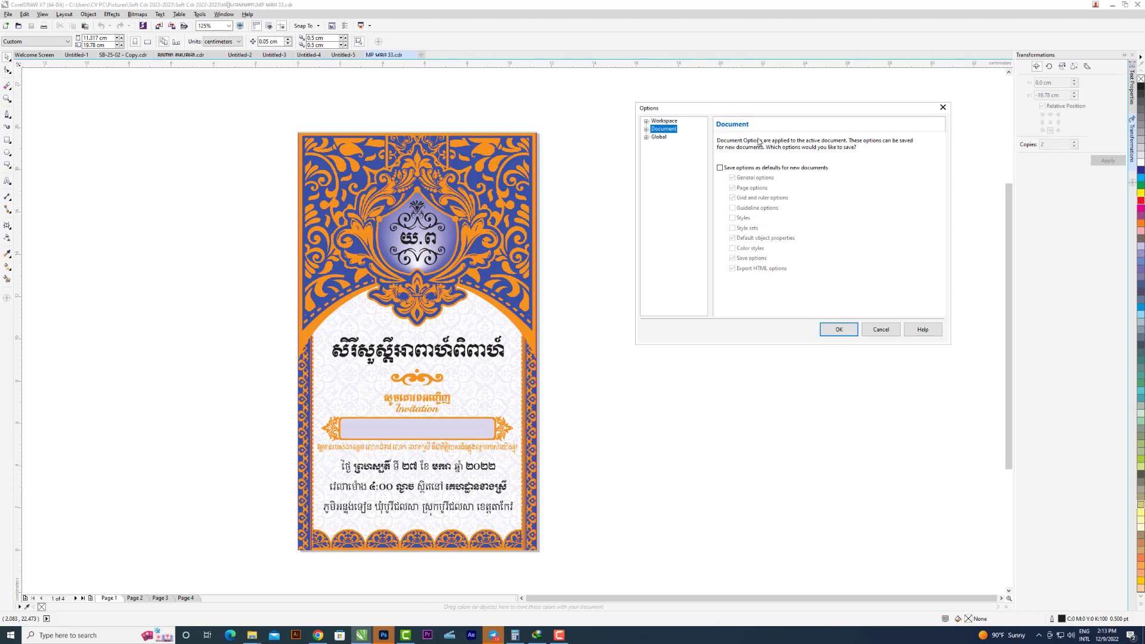
pyautogui.click(645, 129)
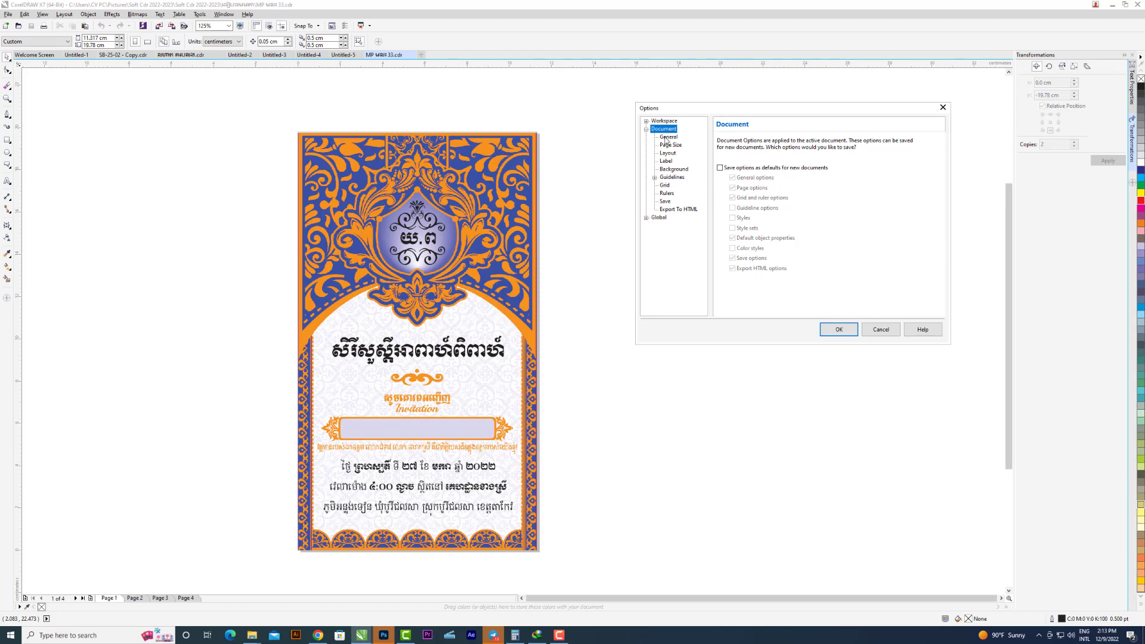
pyautogui.click(645, 129)
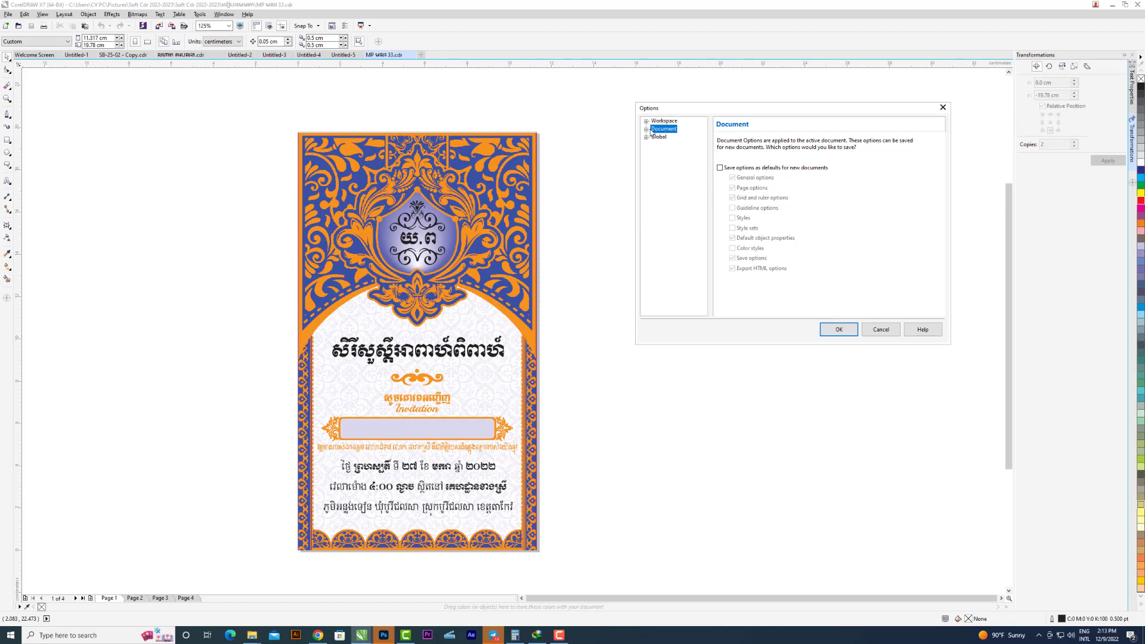
pyautogui.click(646, 130)
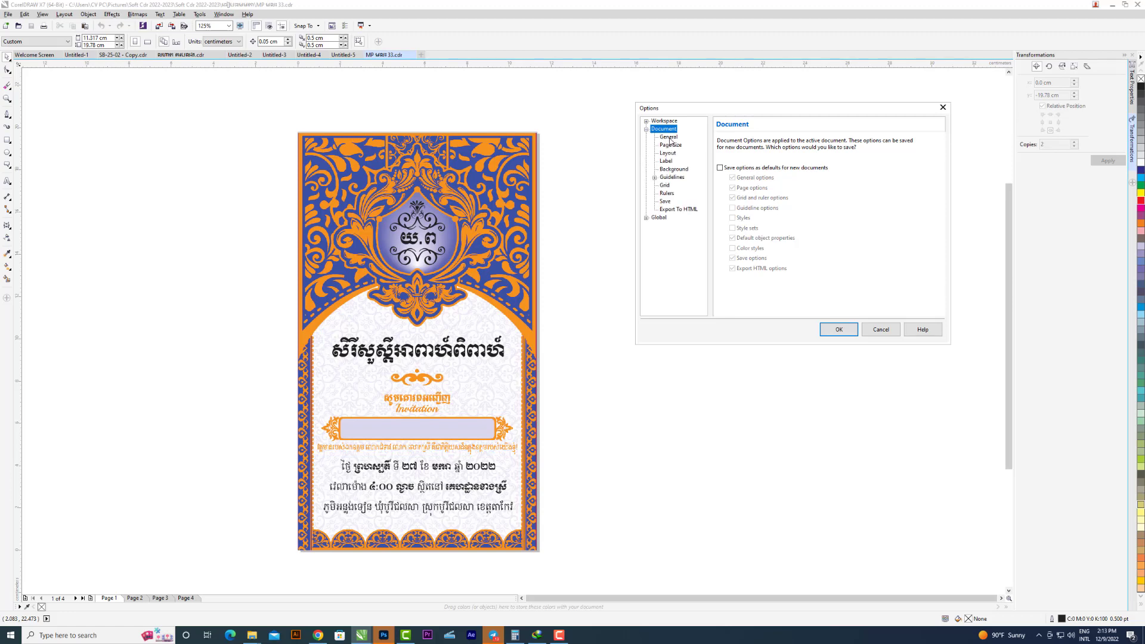
# Look through the document's General, Page Size and Layout options and the Workspace subcategories.
pyautogui.click(668, 137)
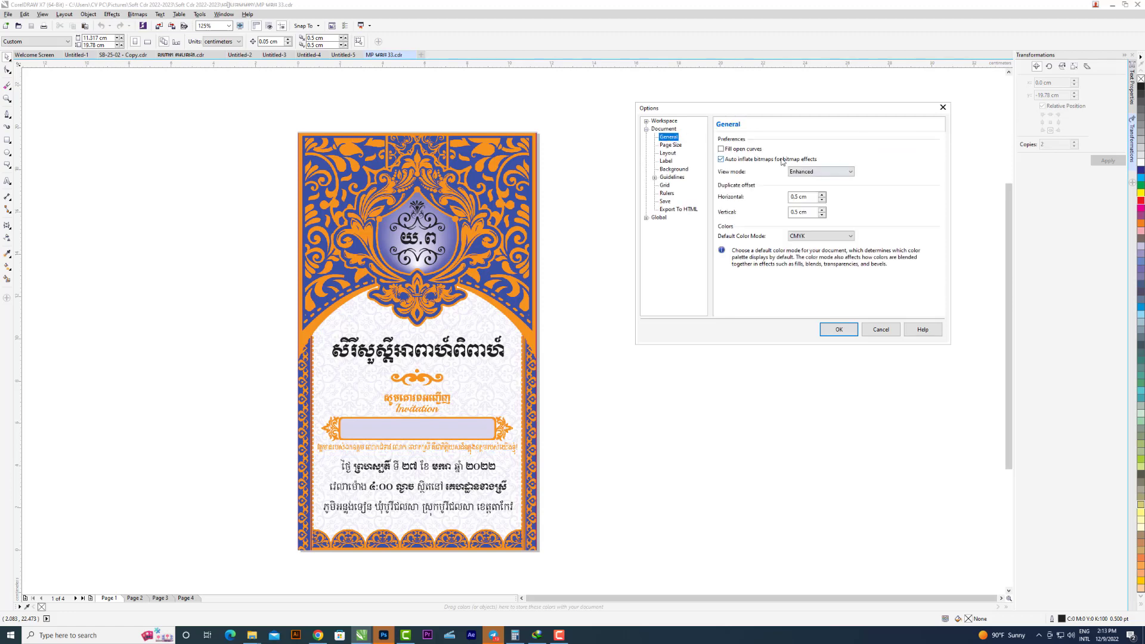
pyautogui.click(670, 146)
pyautogui.click(668, 154)
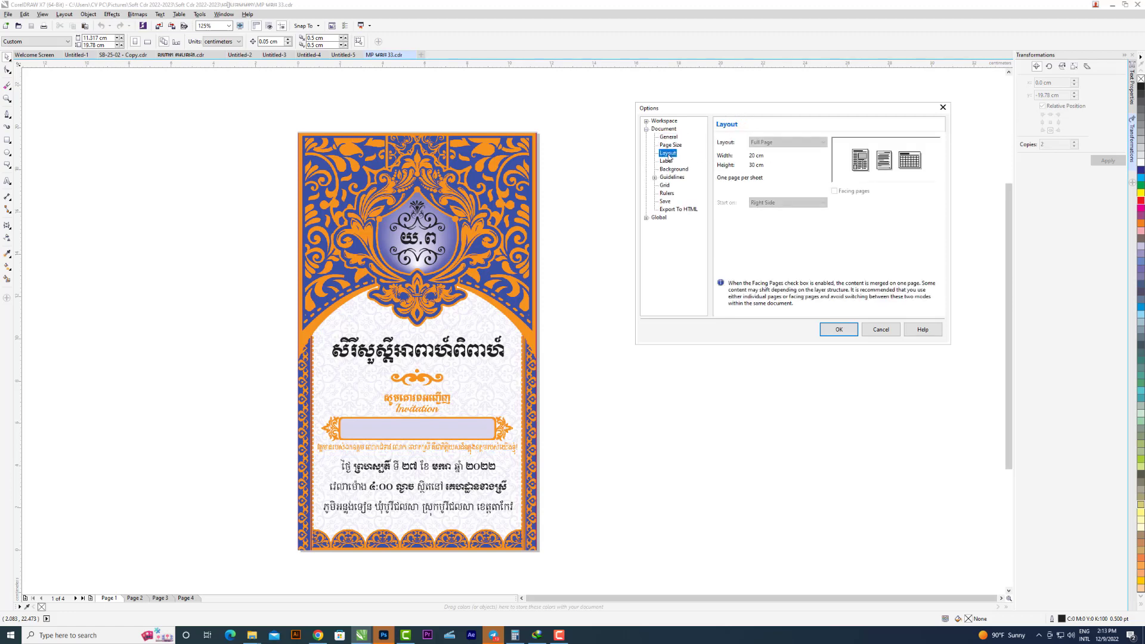
pyautogui.click(668, 139)
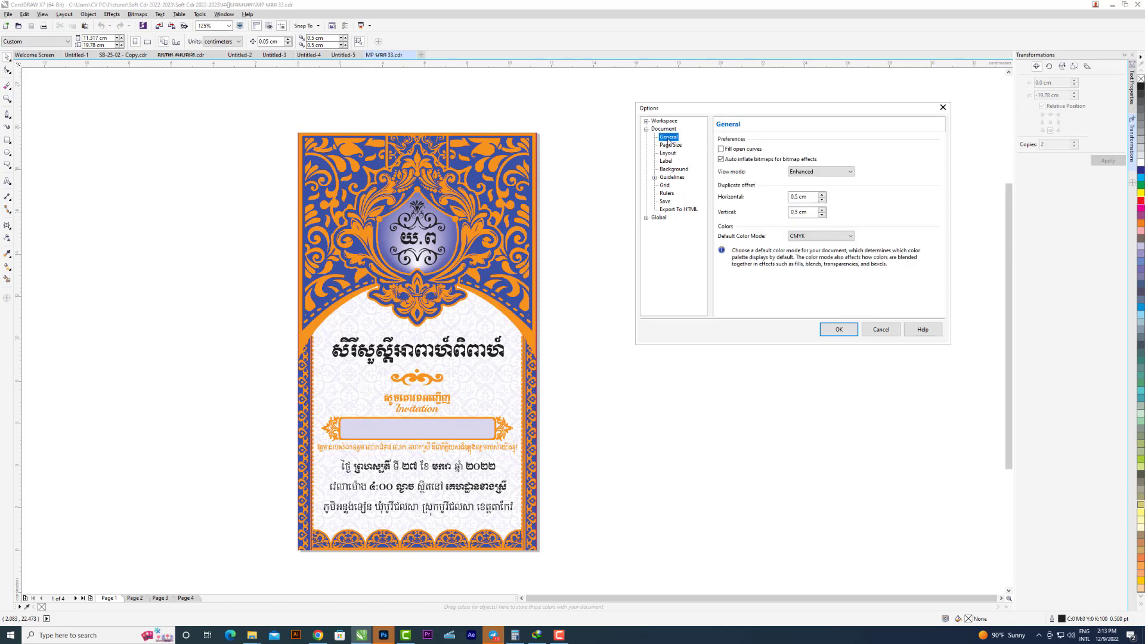
pyautogui.click(646, 122)
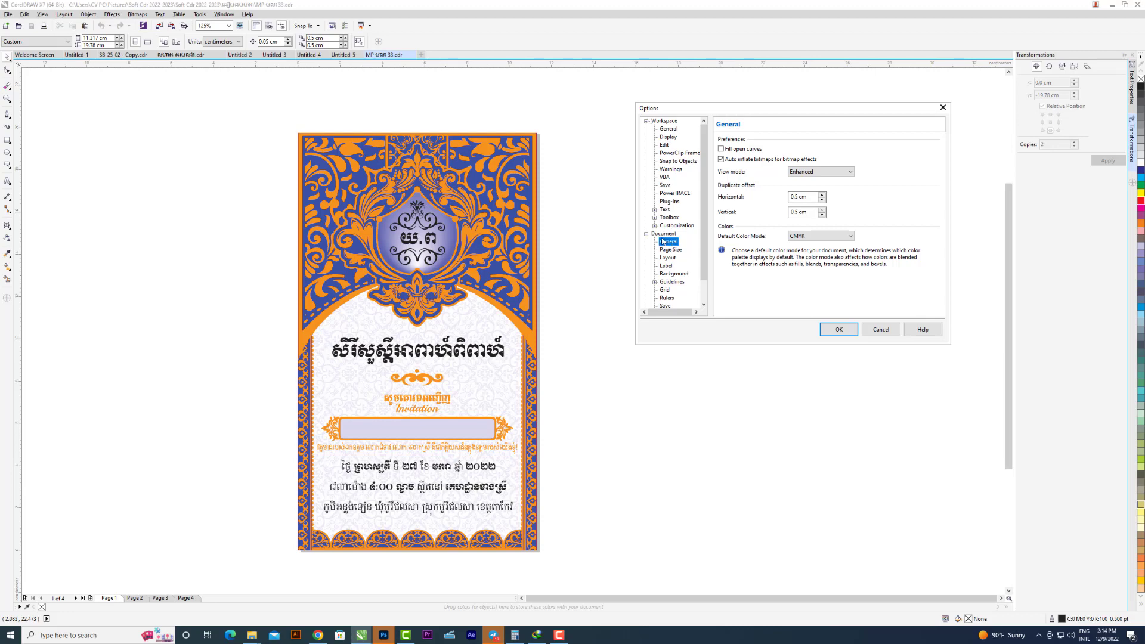
pyautogui.click(646, 121)
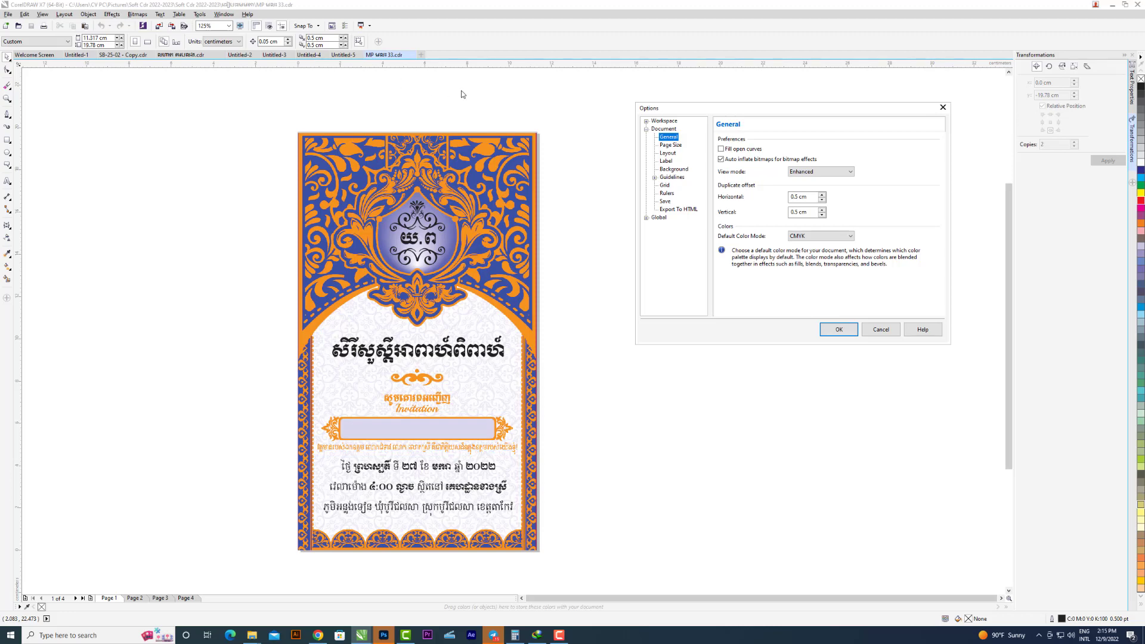
# Set the document's default color mode to RGB and apply the options.
pyautogui.click(810, 240)
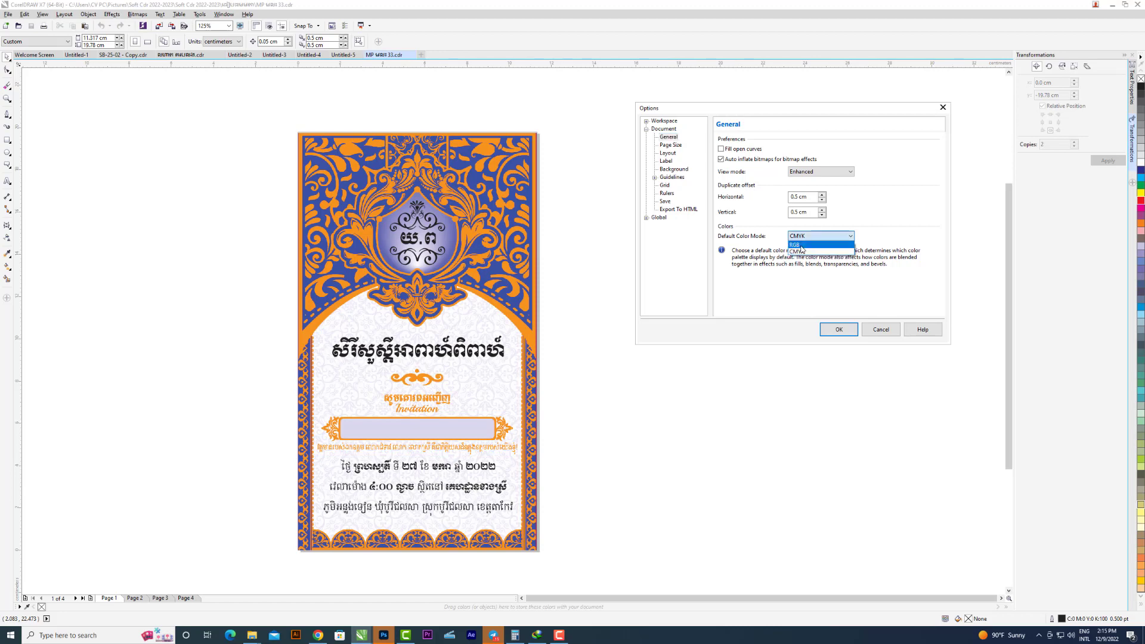
pyautogui.click(801, 250)
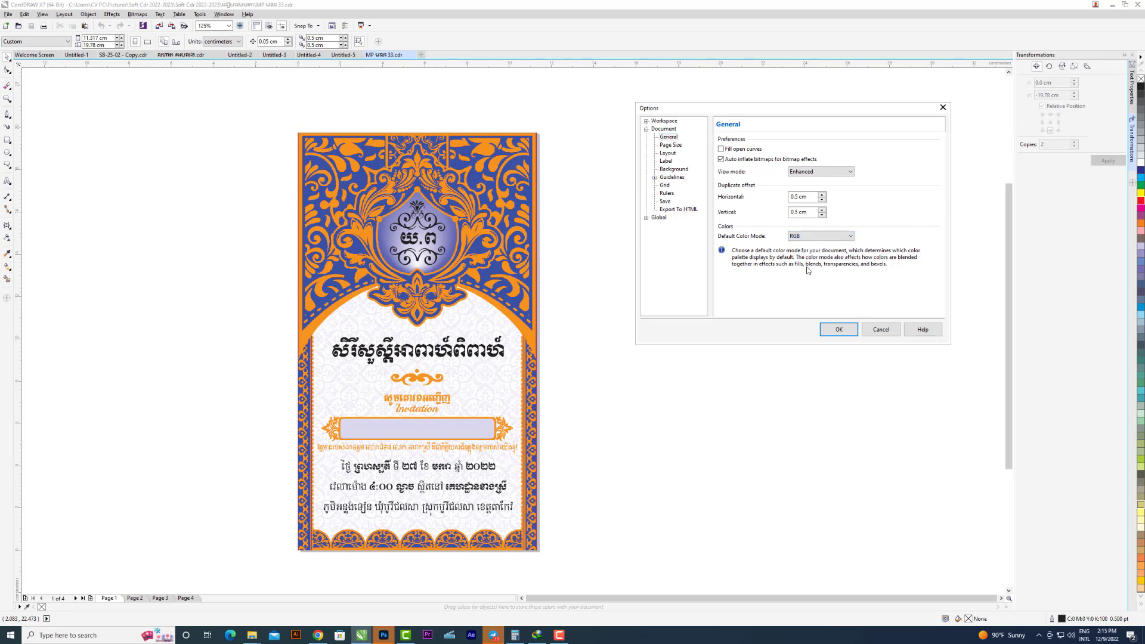
pyautogui.click(834, 330)
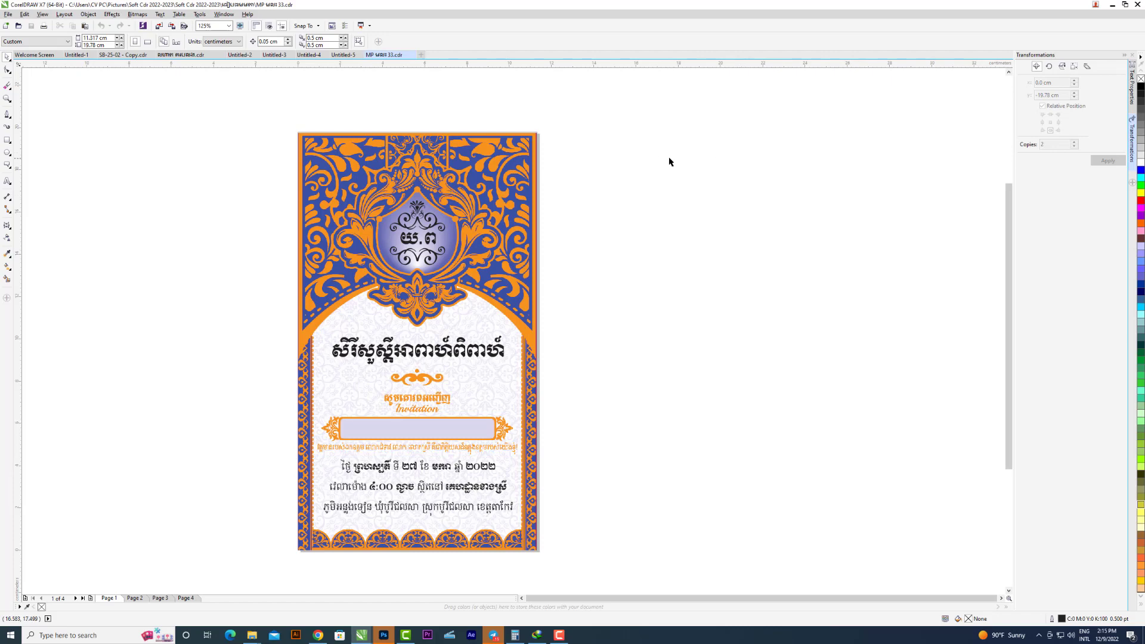
# Start a JPEG export of Page 1 to check its default color mode, and cancel the export.
pyautogui.hotkey('ctrl', 'e')
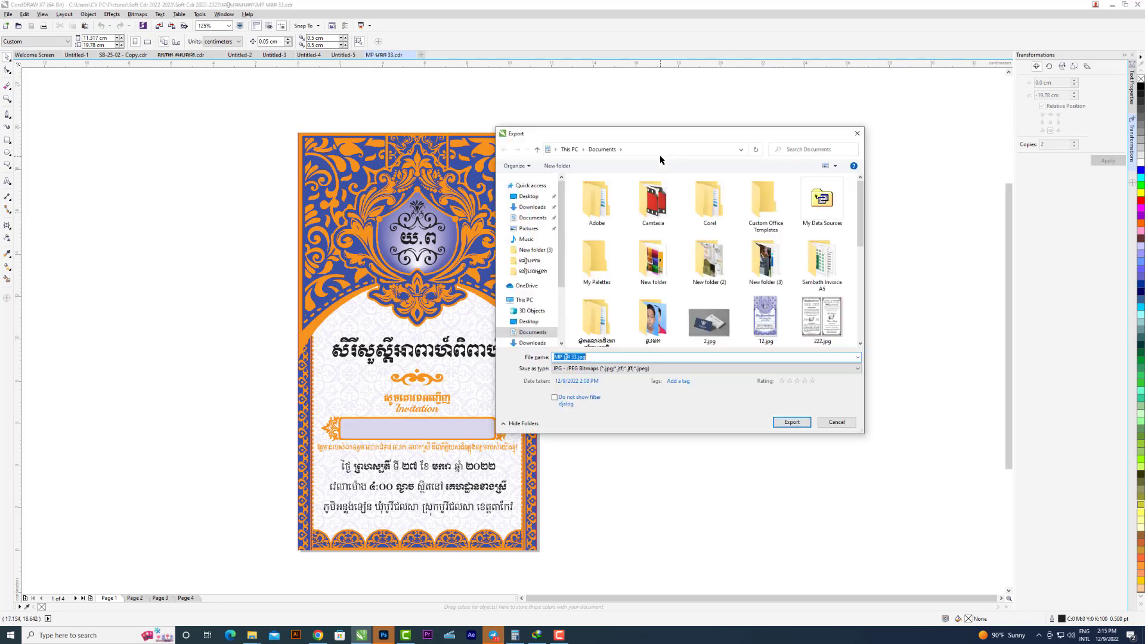
pyautogui.click(791, 422)
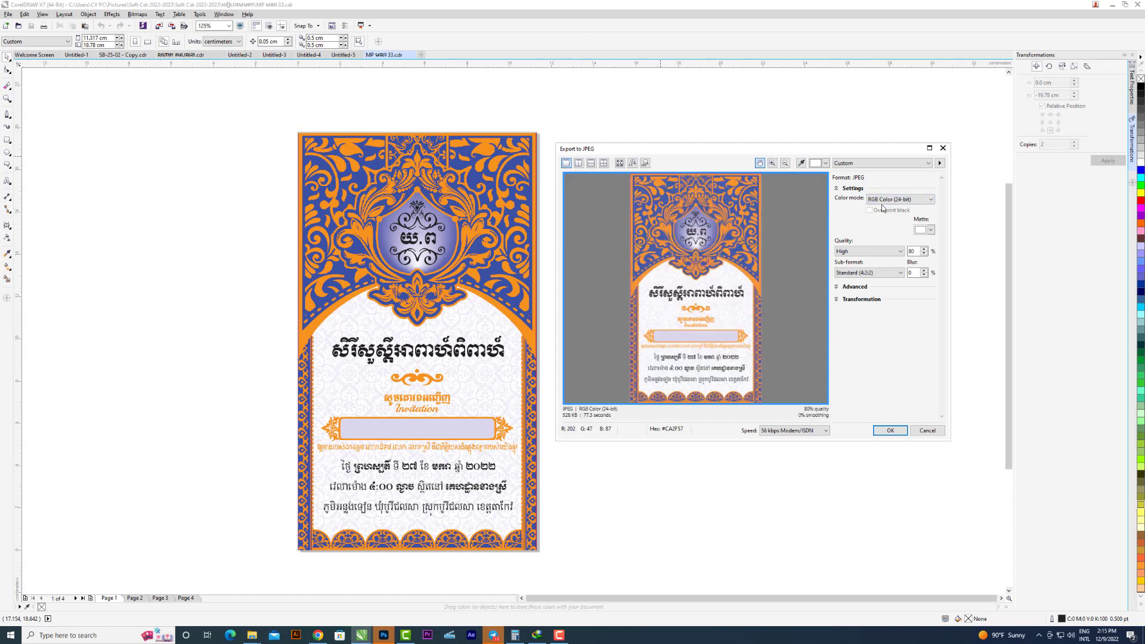
pyautogui.click(927, 430)
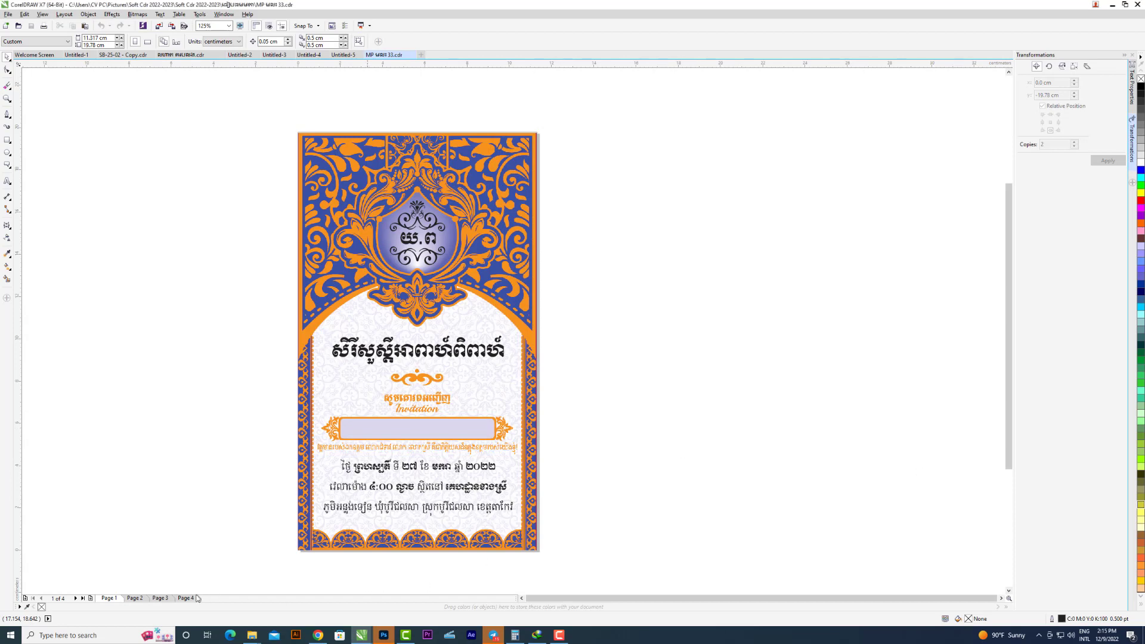
# Check the default color mode in a JPEG export of Page 2, and cancel the export.
pyautogui.click(135, 598)
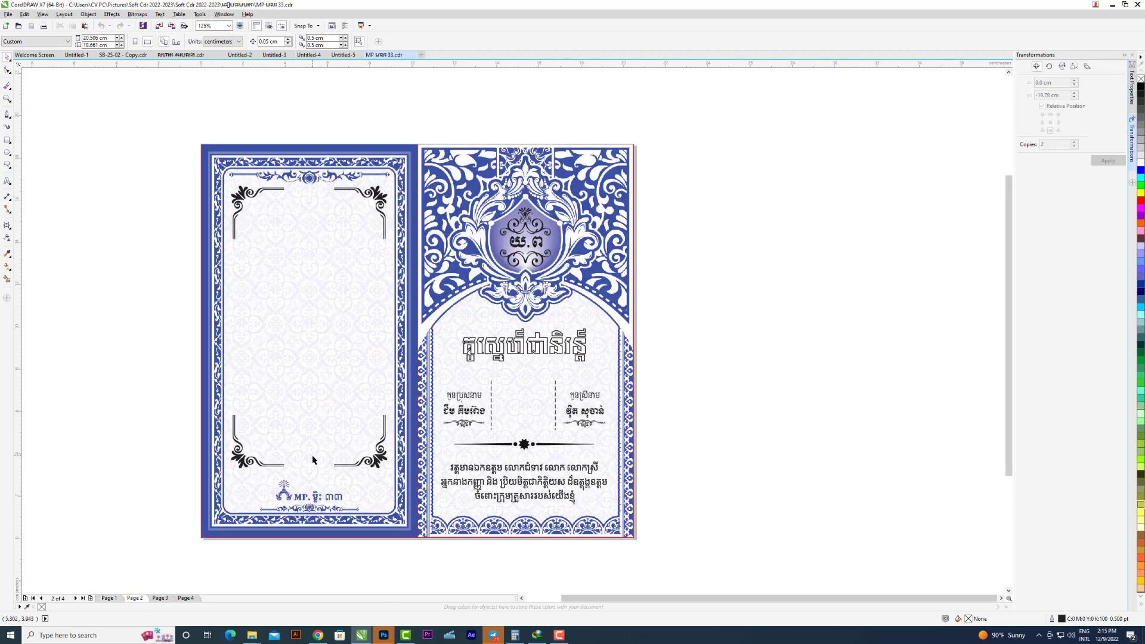
pyautogui.hotkey('ctrl', 'e')
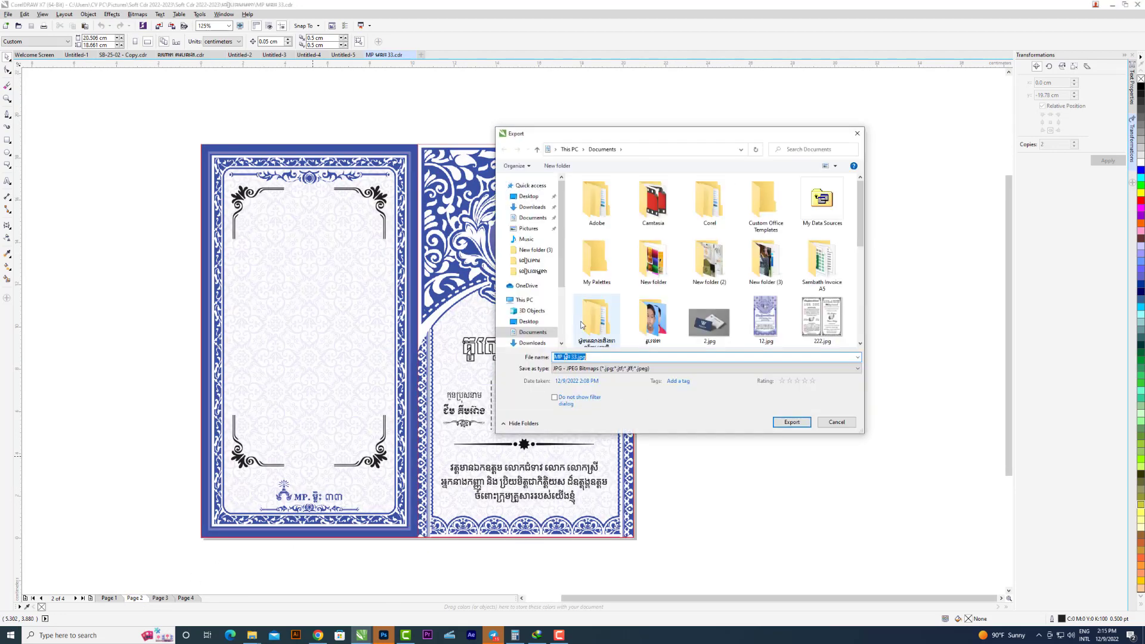
pyautogui.press('Escape')
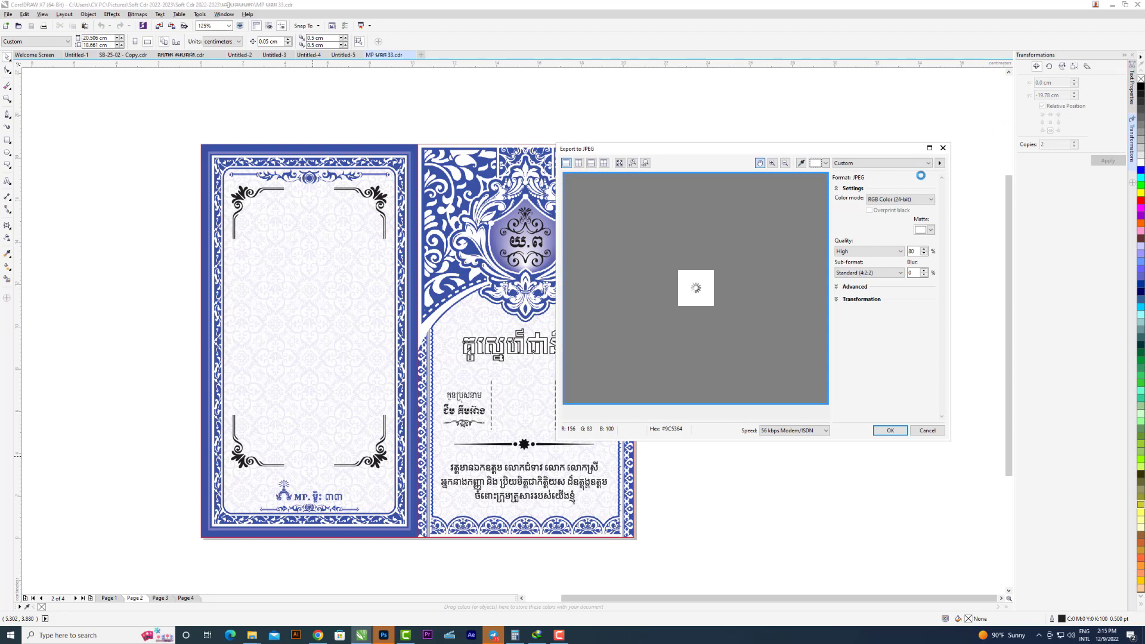
pyautogui.click(927, 430)
# Open the JPEG export settings for Page 3 and examine the available color modes.
pyautogui.click(159, 598)
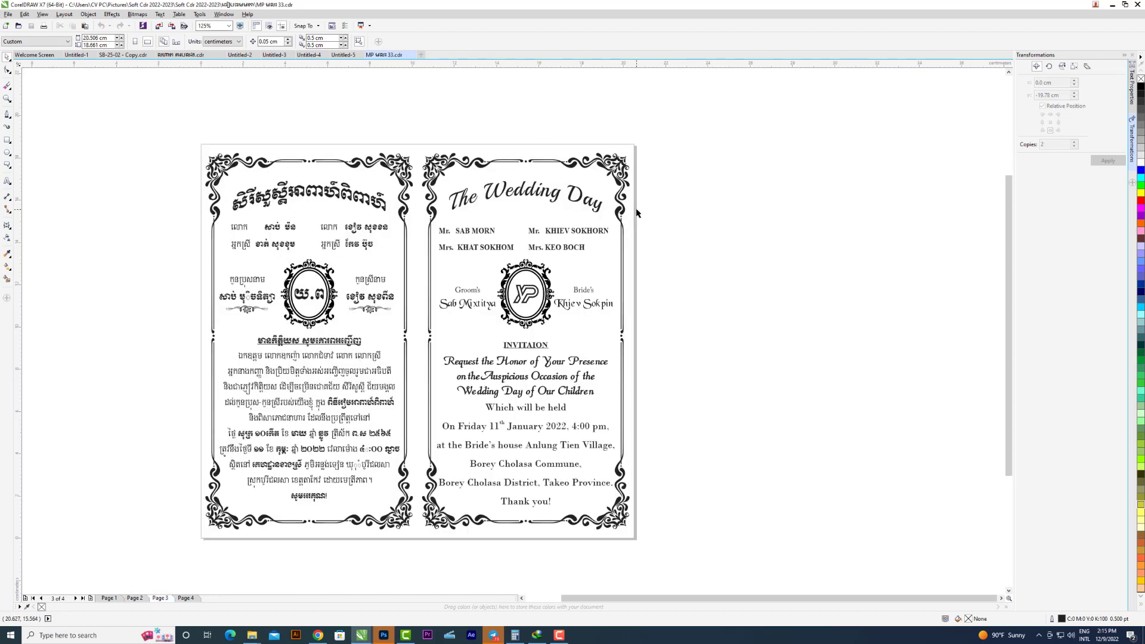
pyautogui.hotkey('ctrl', 'e')
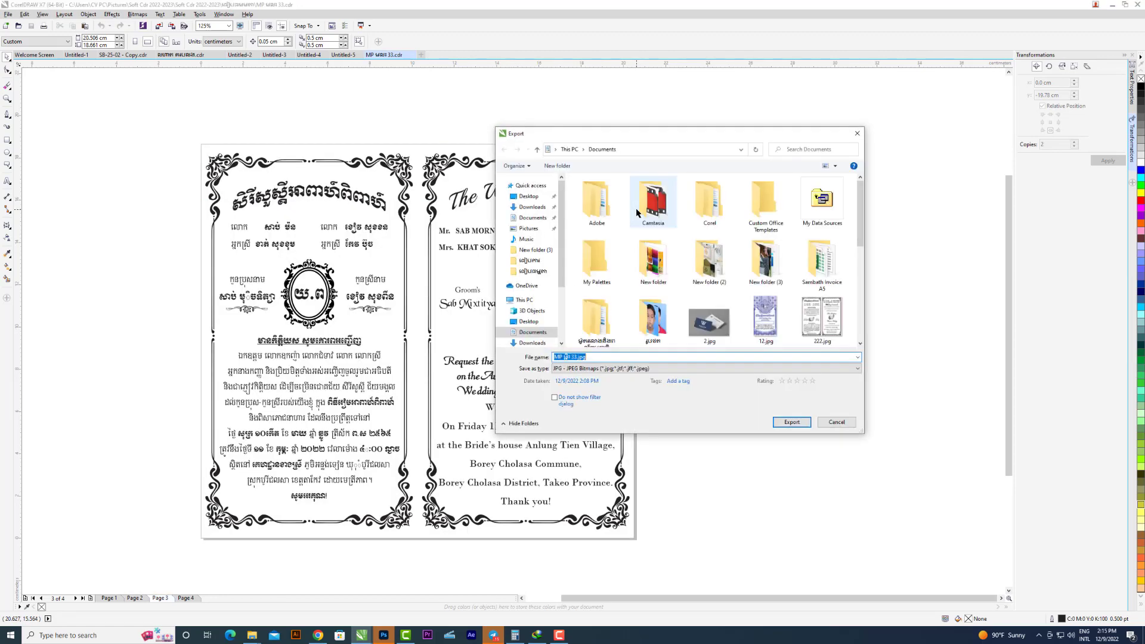
pyautogui.click(794, 427)
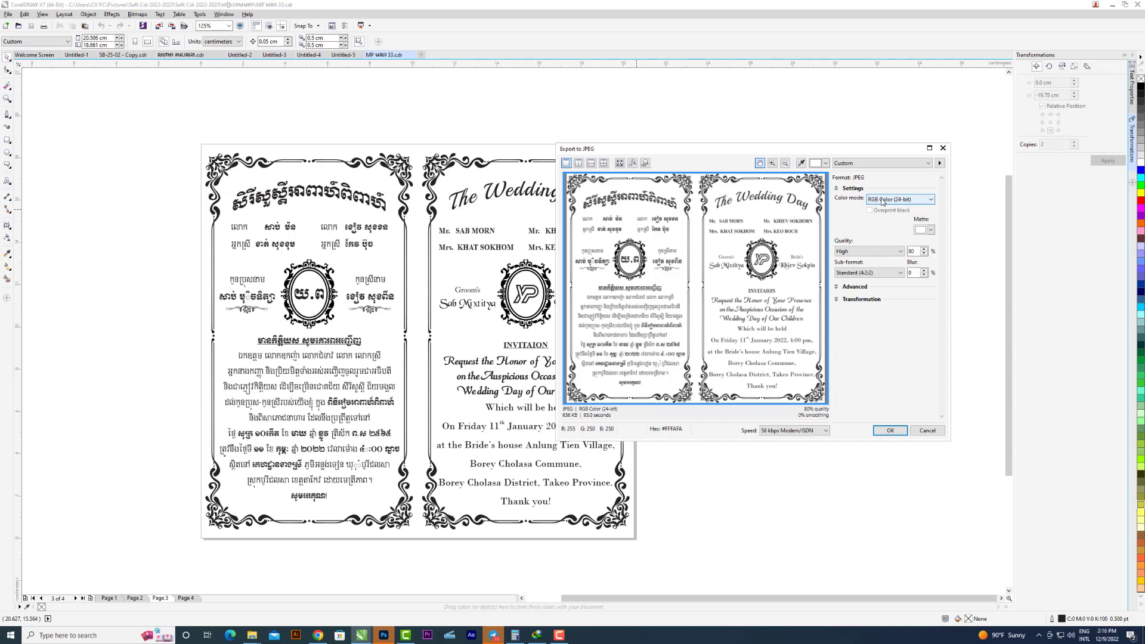
pyautogui.click(883, 200)
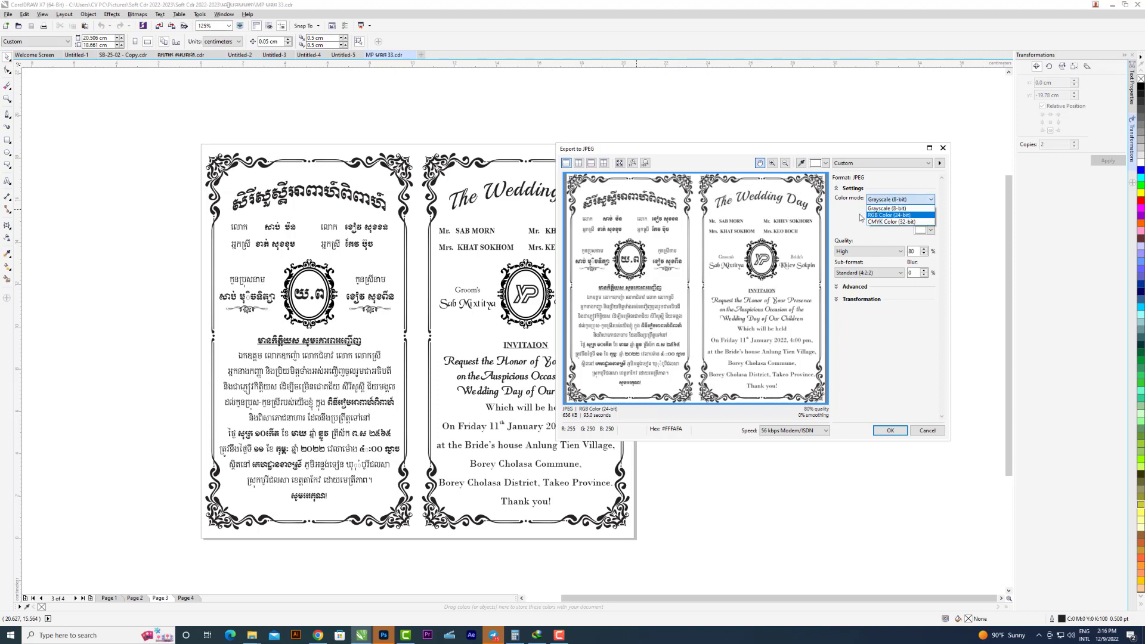
pyautogui.click(845, 203)
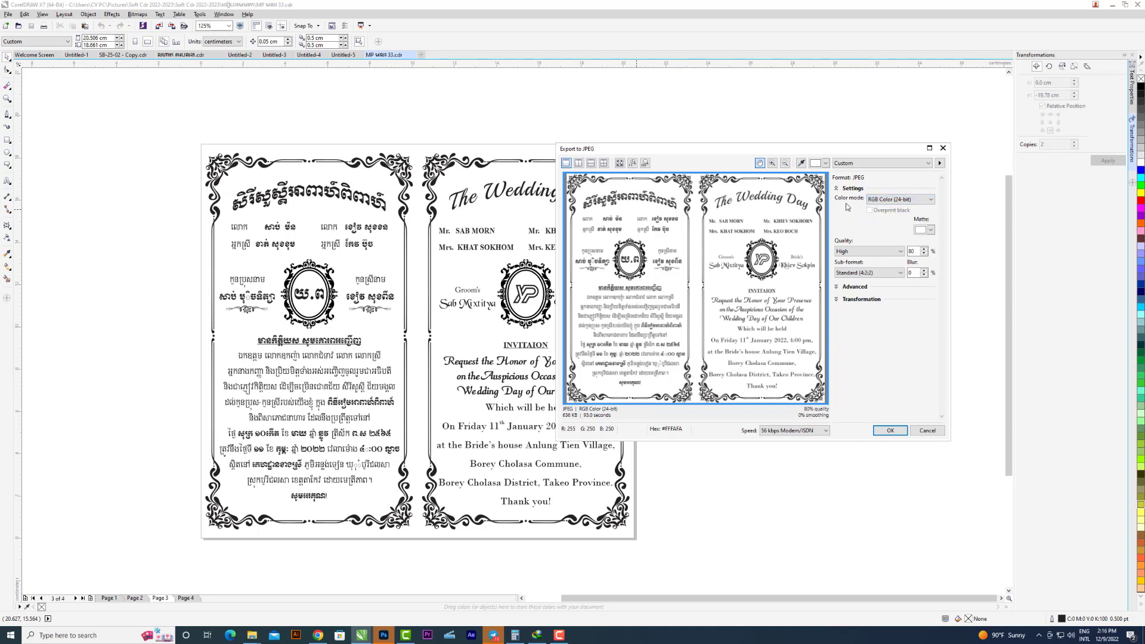
# Try the Highest JPEG quality for Page 3, return it to High, and cancel the export.
pyautogui.click(850, 251)
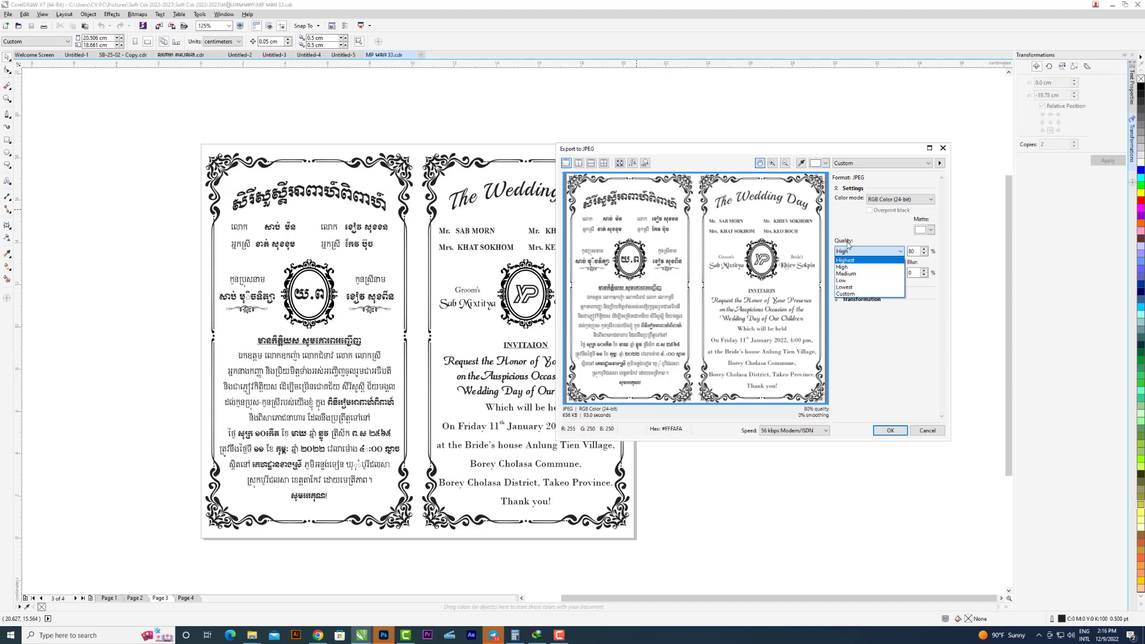
pyautogui.click(853, 239)
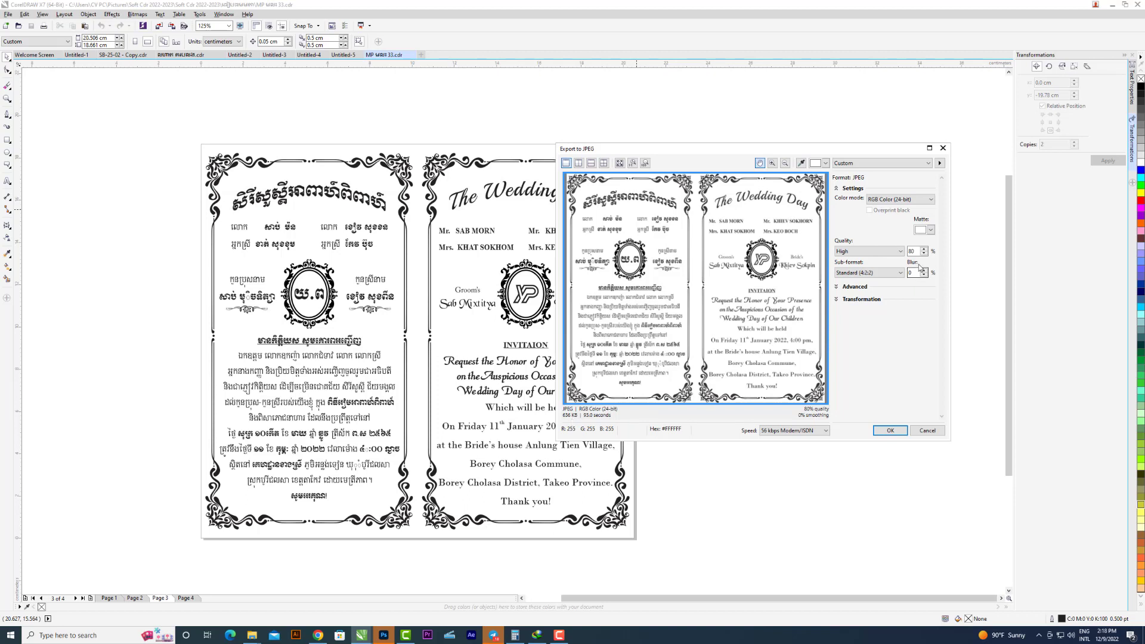
pyautogui.click(866, 253)
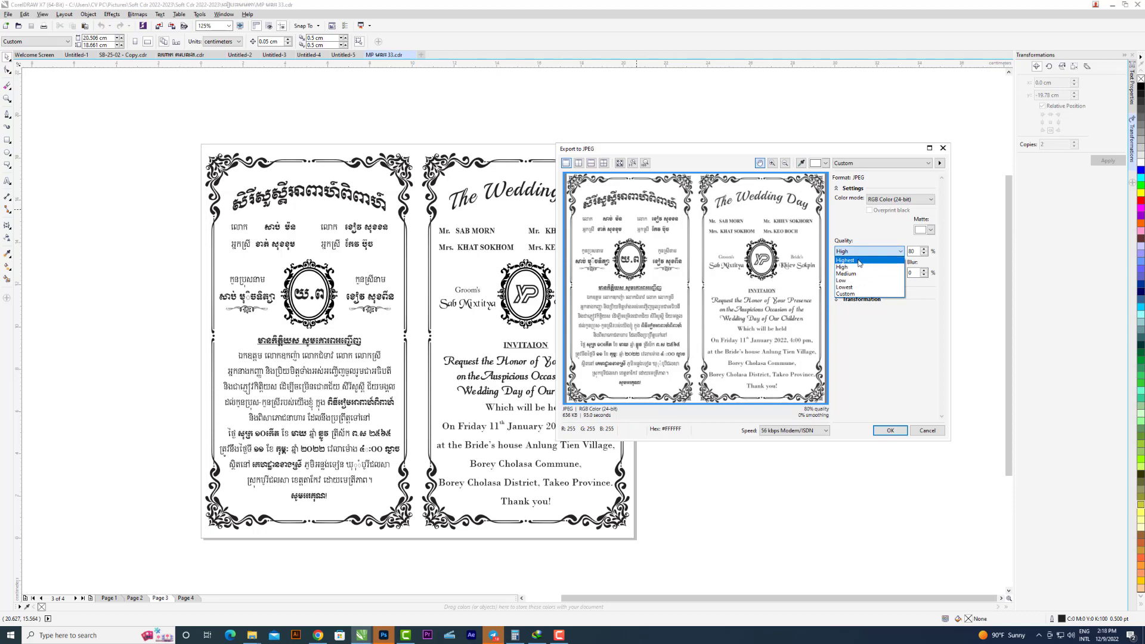
pyautogui.click(860, 261)
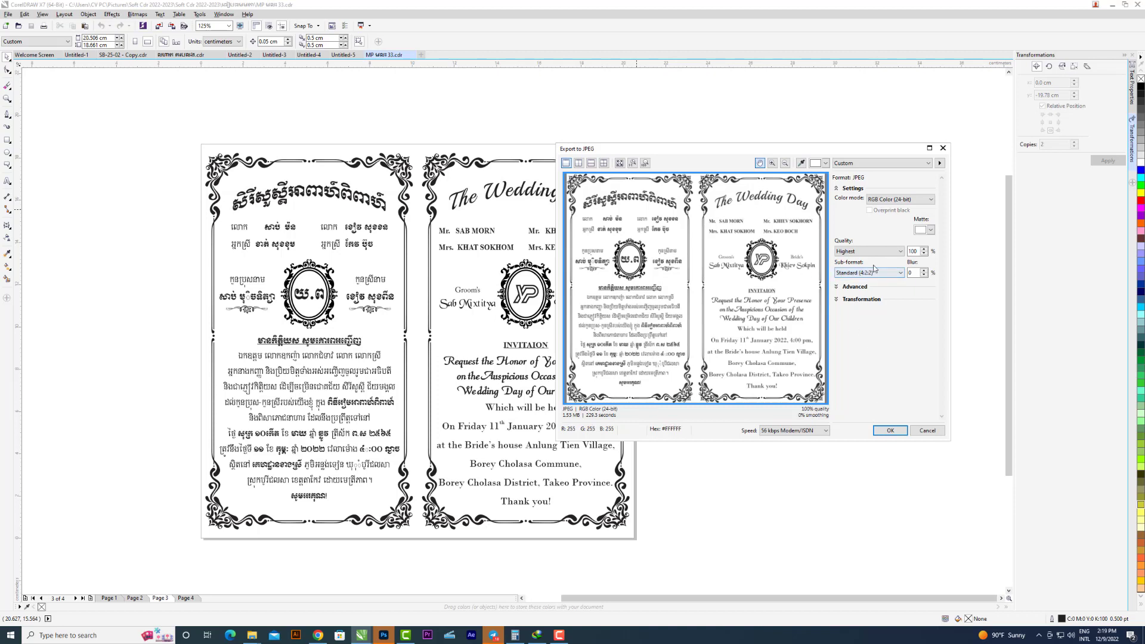
pyautogui.doubleClick(915, 252)
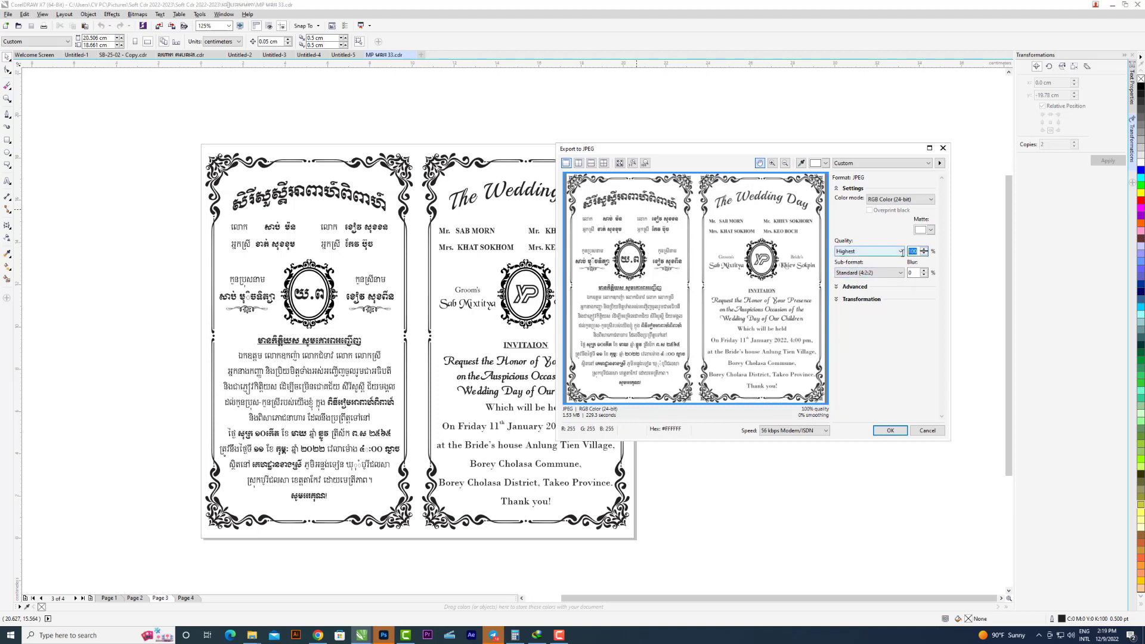
pyautogui.click(900, 251)
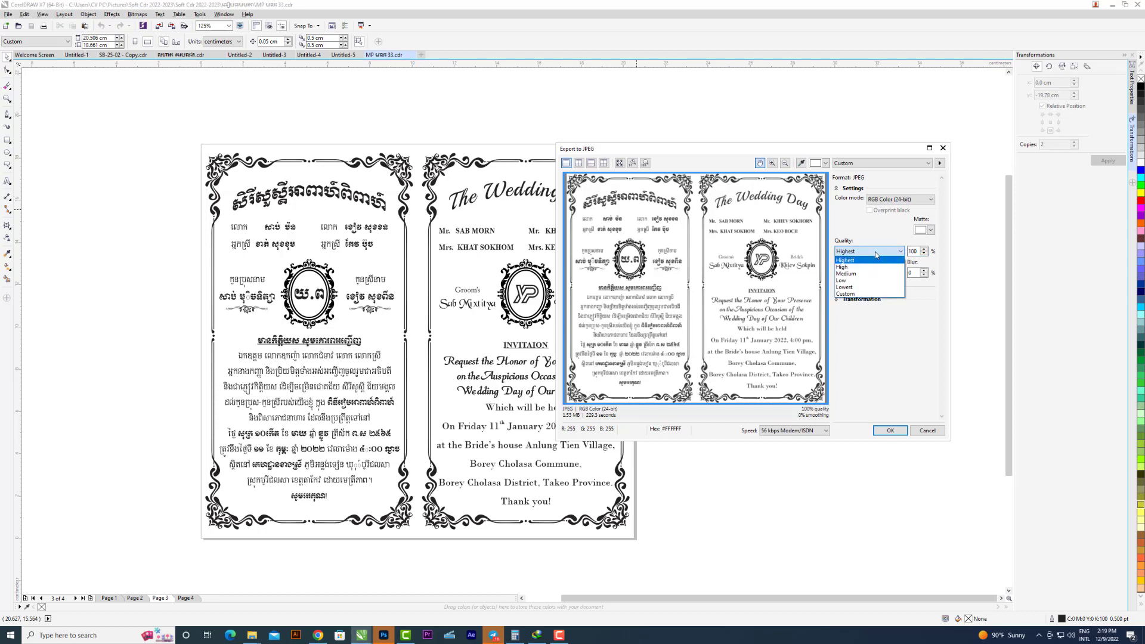
pyautogui.click(842, 266)
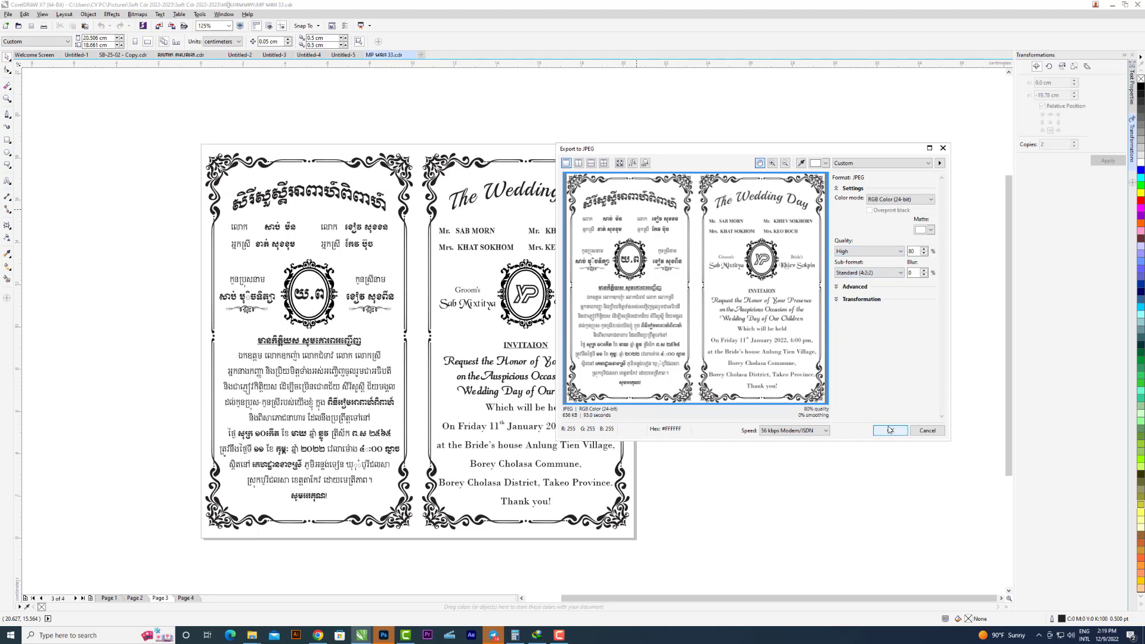
pyautogui.click(927, 430)
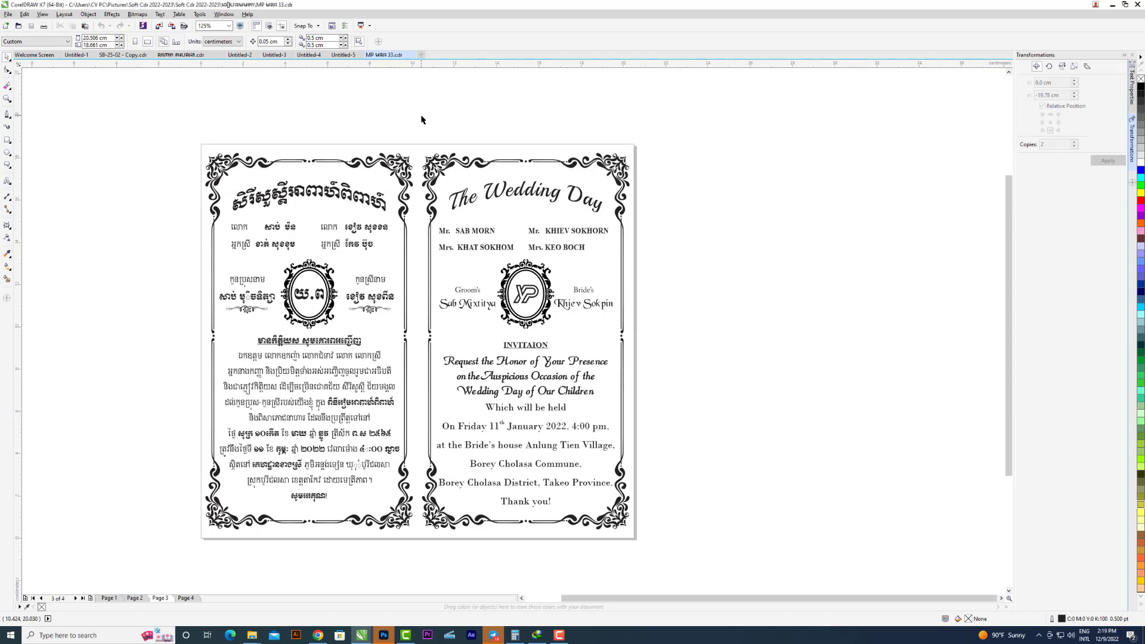
# Bring up the JPEG export settings for Page 3 again to review them, and cancel the export.
pyautogui.hotkey('ctrl', 'e')
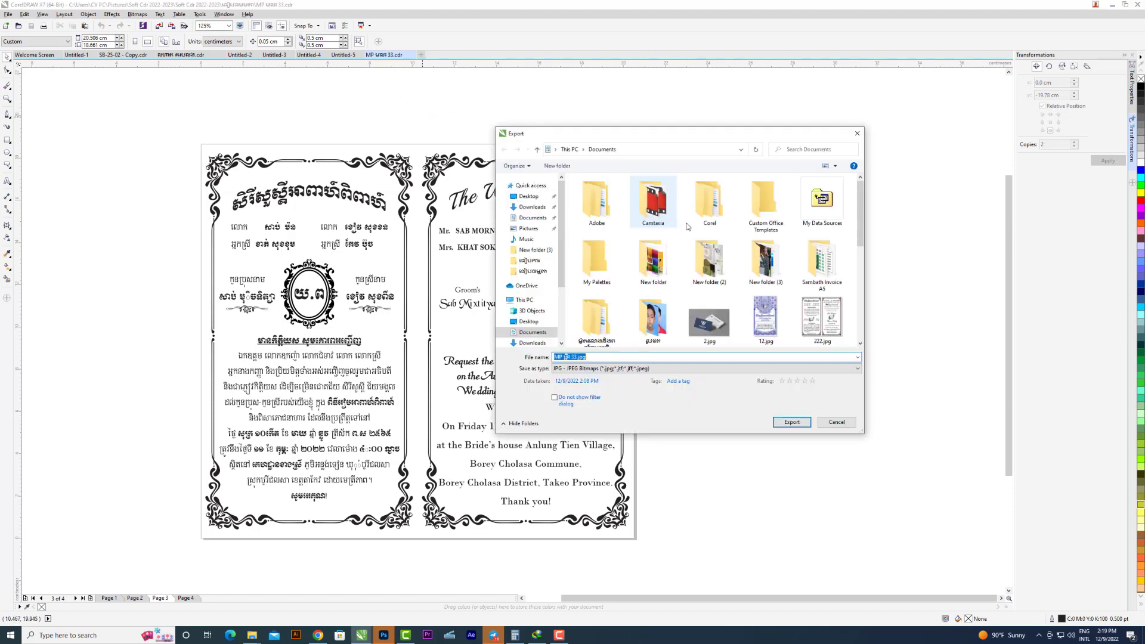
pyautogui.click(791, 422)
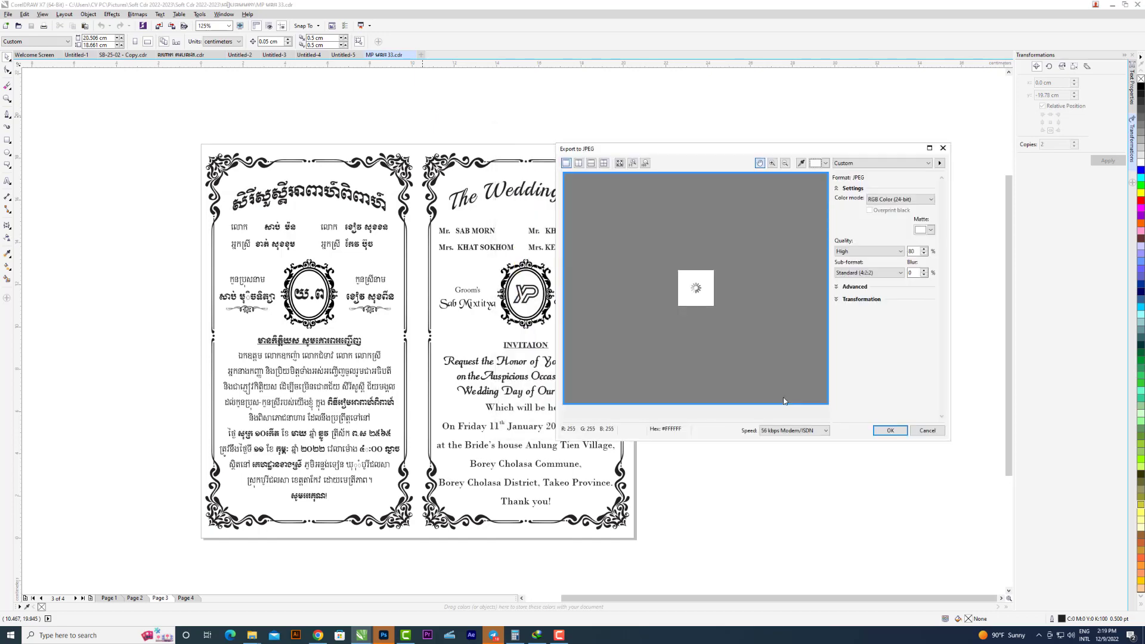
pyautogui.click(926, 430)
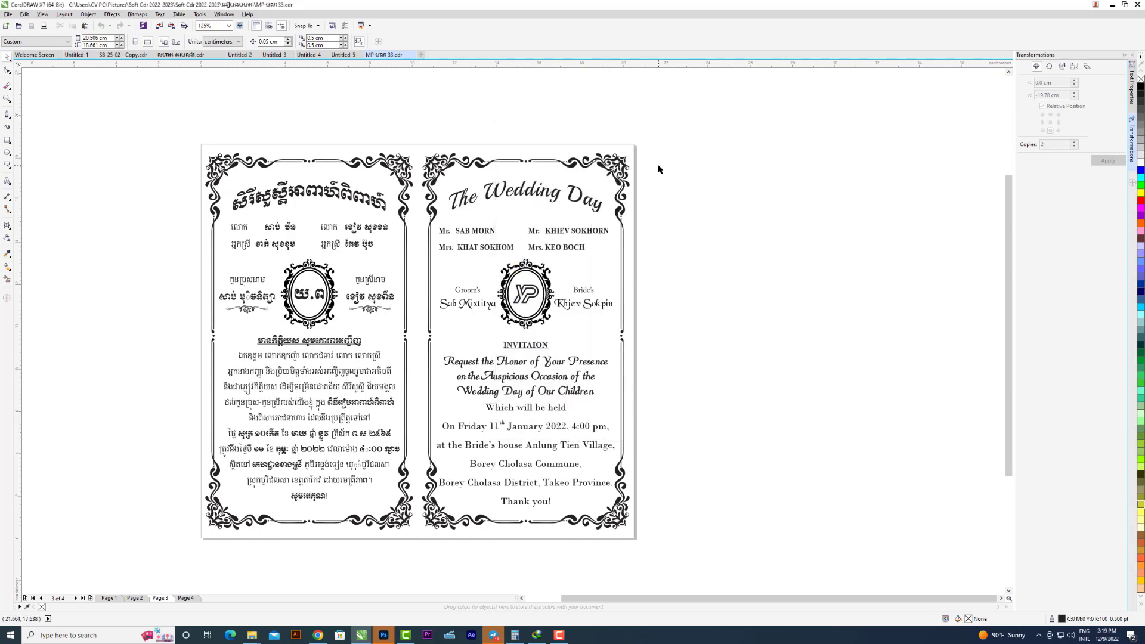
# Export Page 3 as a JPEG with the Do not show filter dialog option enabled.
pyautogui.hotkey('ctrl', 'e')
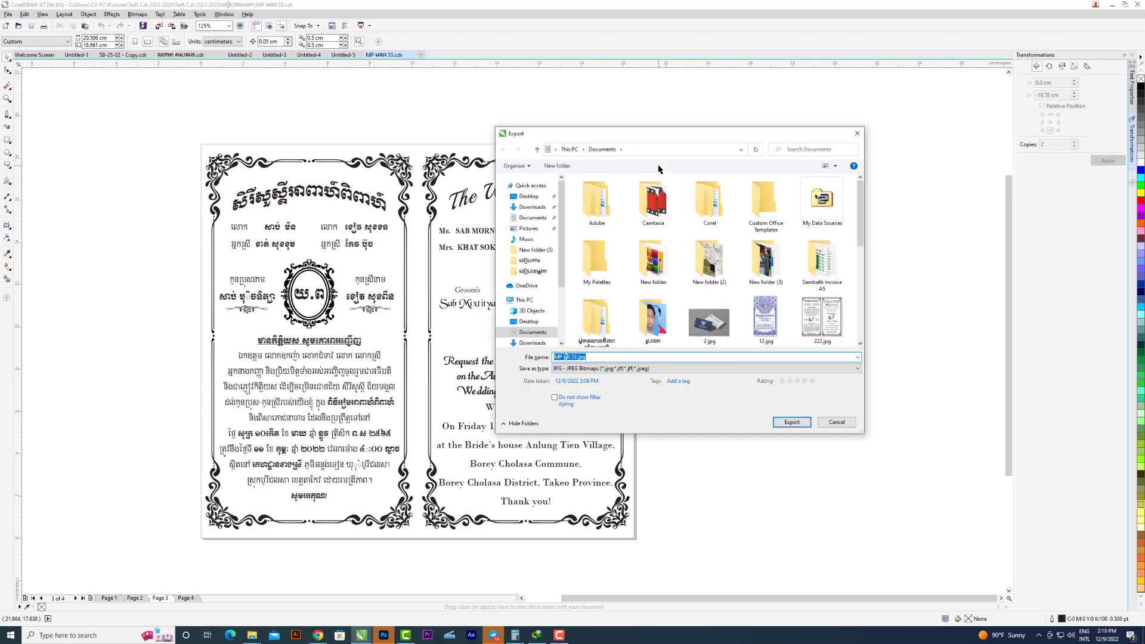
pyautogui.click(554, 397)
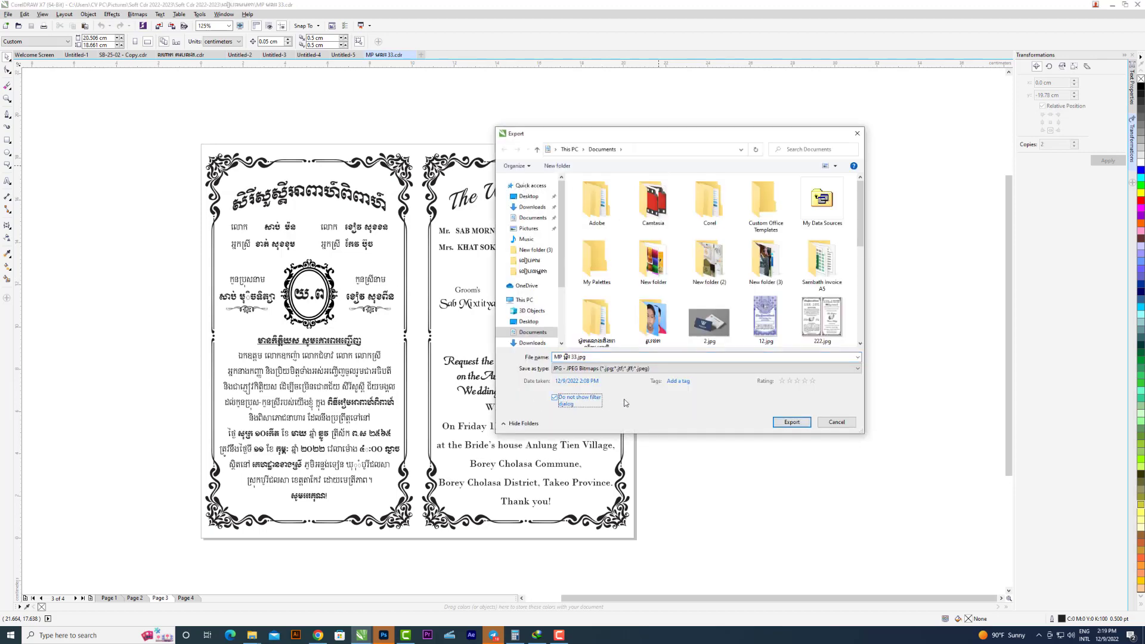
pyautogui.click(787, 422)
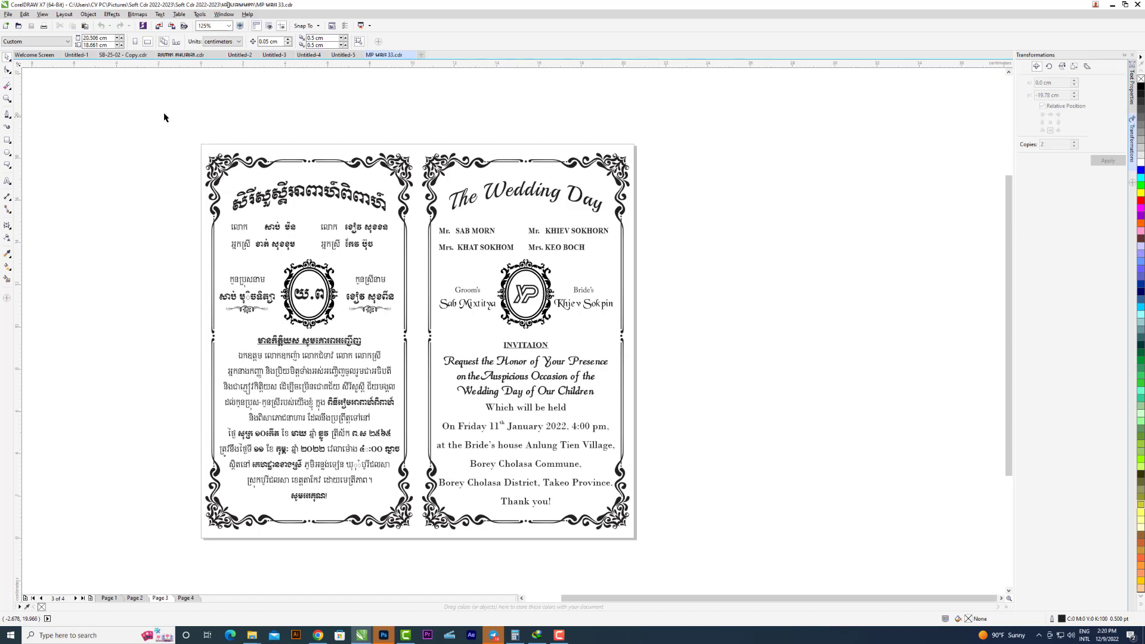
# Start another JPEG export of Page 3, toggle the Do not show filter dialog option, and cancel the export.
pyautogui.click(172, 26)
pyautogui.click(555, 397)
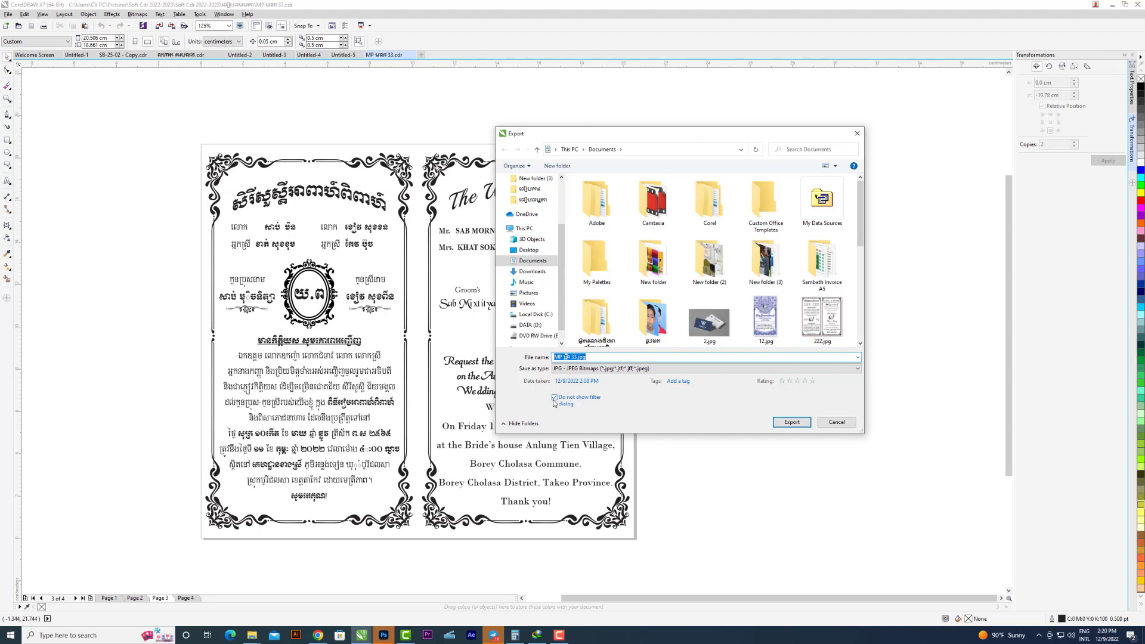
pyautogui.click(554, 403)
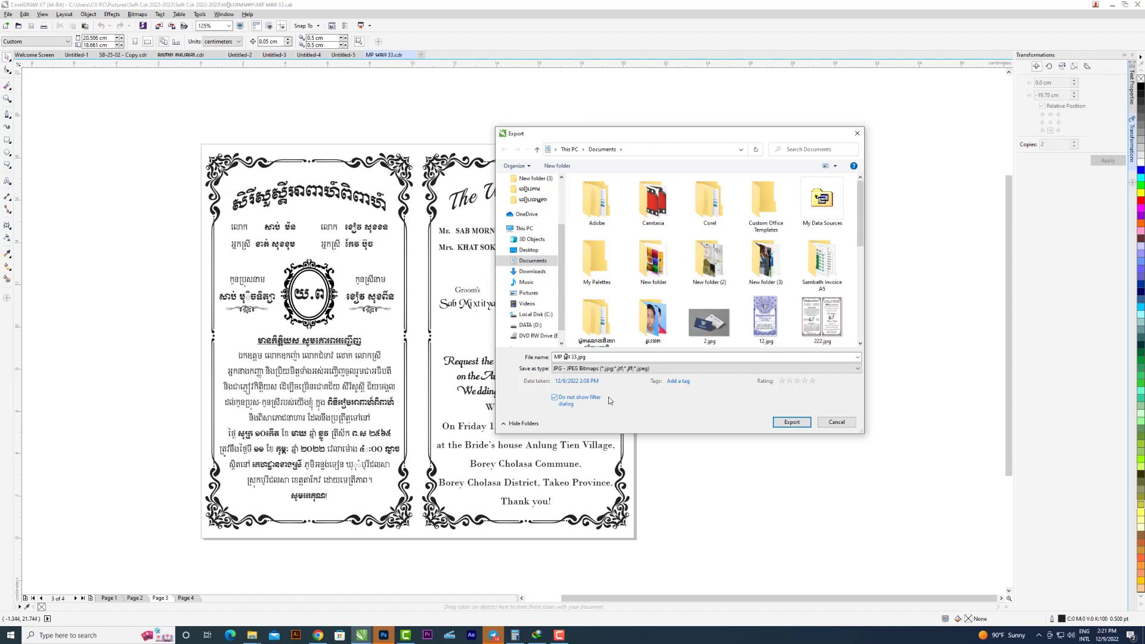
pyautogui.click(555, 398)
pyautogui.click(836, 422)
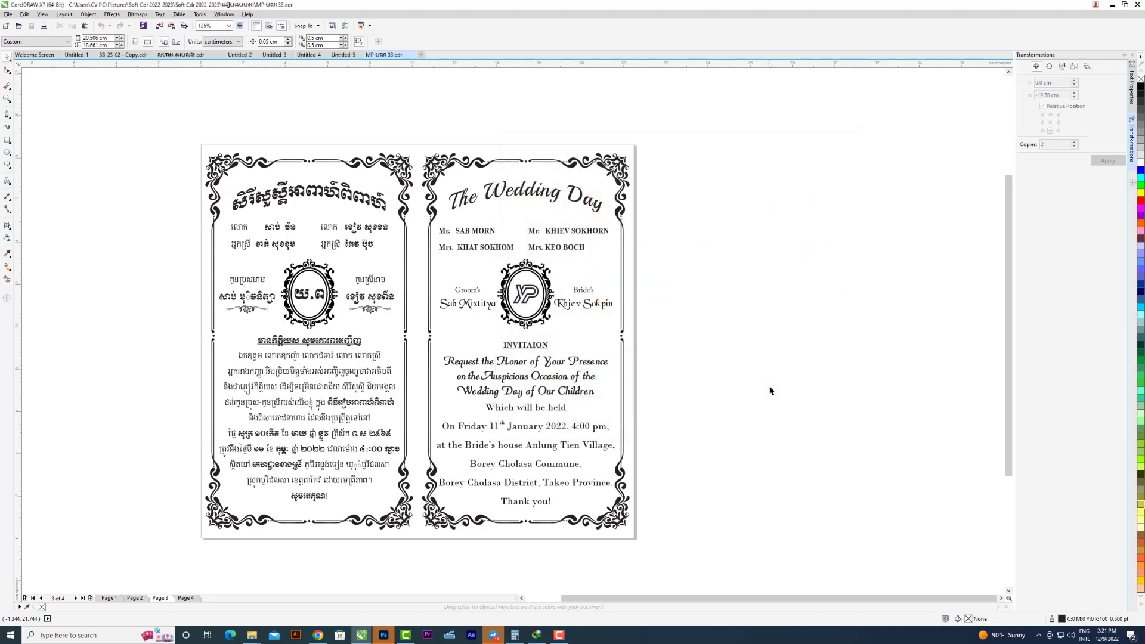